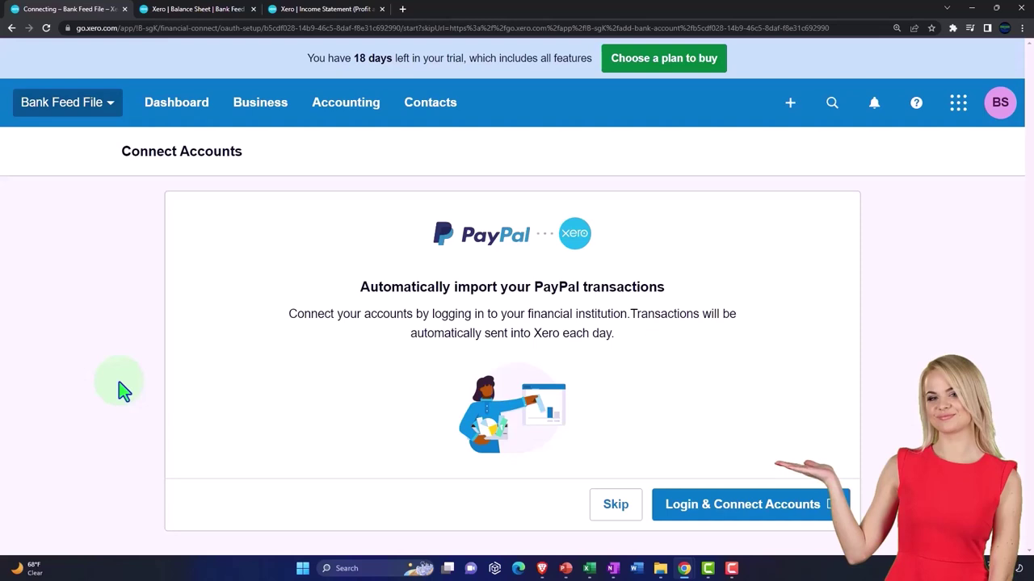
Add a USD bank account named PayPal without setting up an automatic bank feed.
{"action": "left_click", "coordinate": [618, 506]}
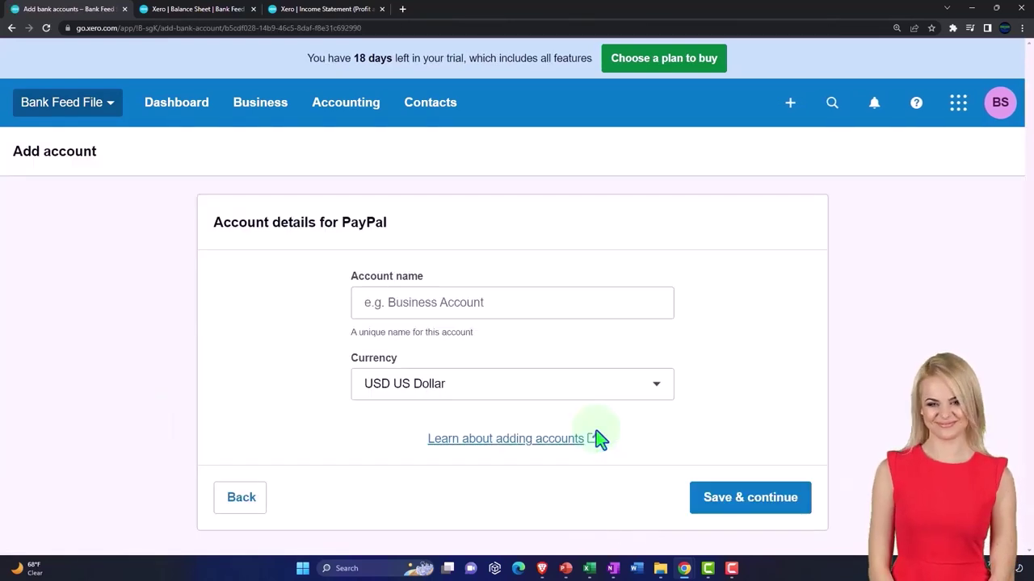
{"action": "left_click", "coordinate": [415, 301]}
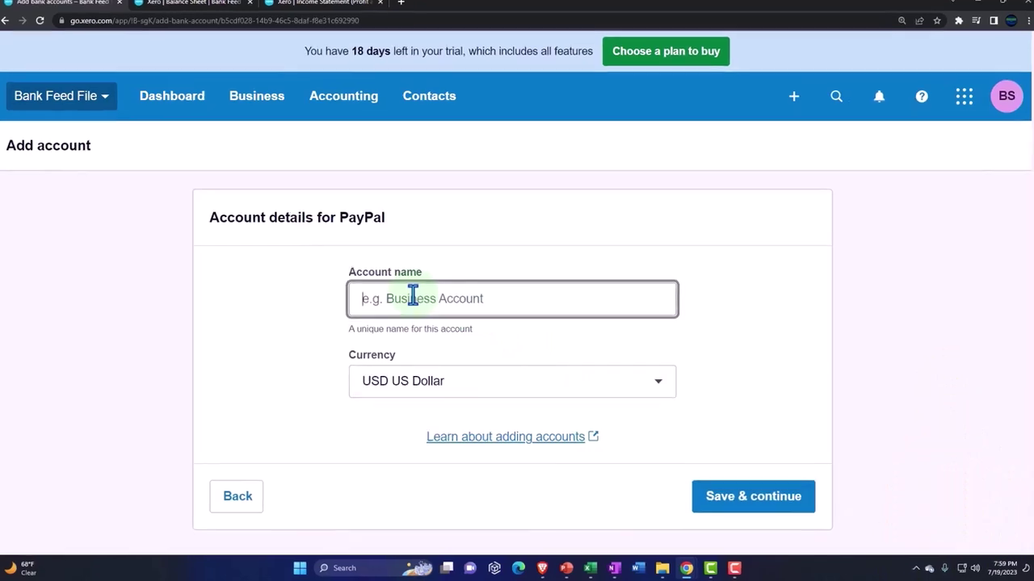
{"action": "type", "text": "PayPal"}
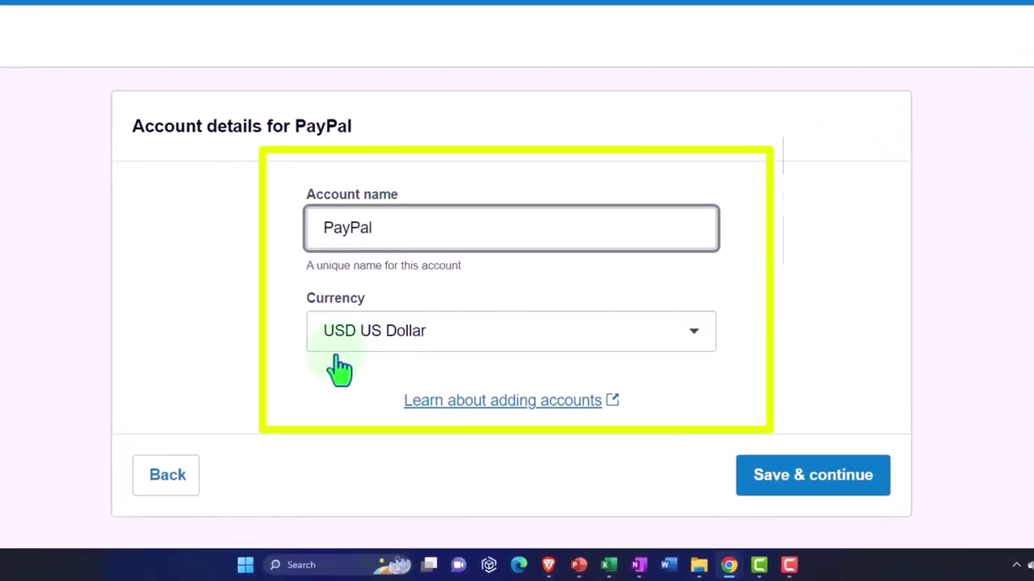
{"action": "left_click", "coordinate": [810, 483]}
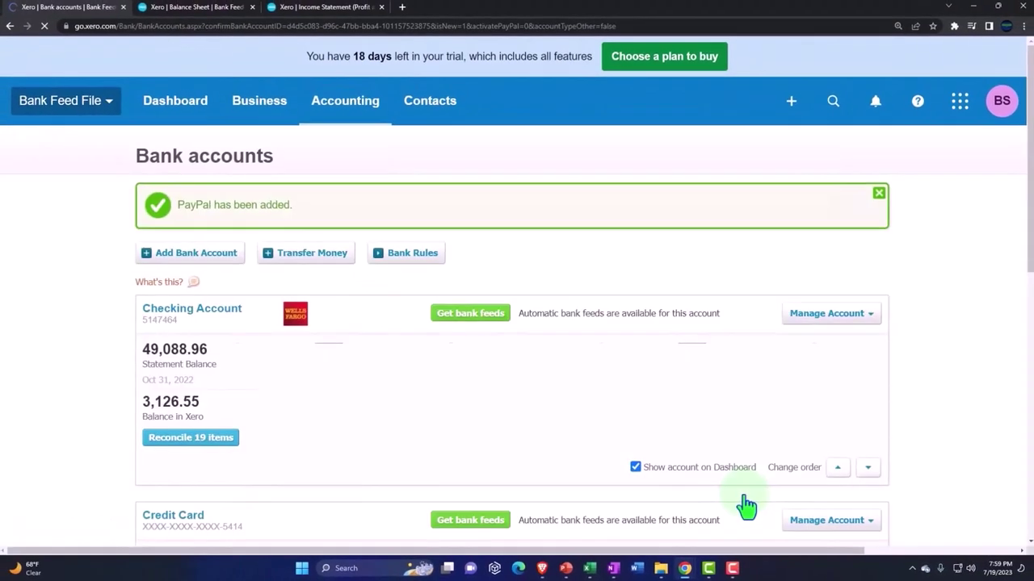
Open the PayPal account's transactions page from the Bank accounts list.
{"action": "scroll", "coordinate": [685, 466], "scroll_direction": "down", "scroll_amount": 6}
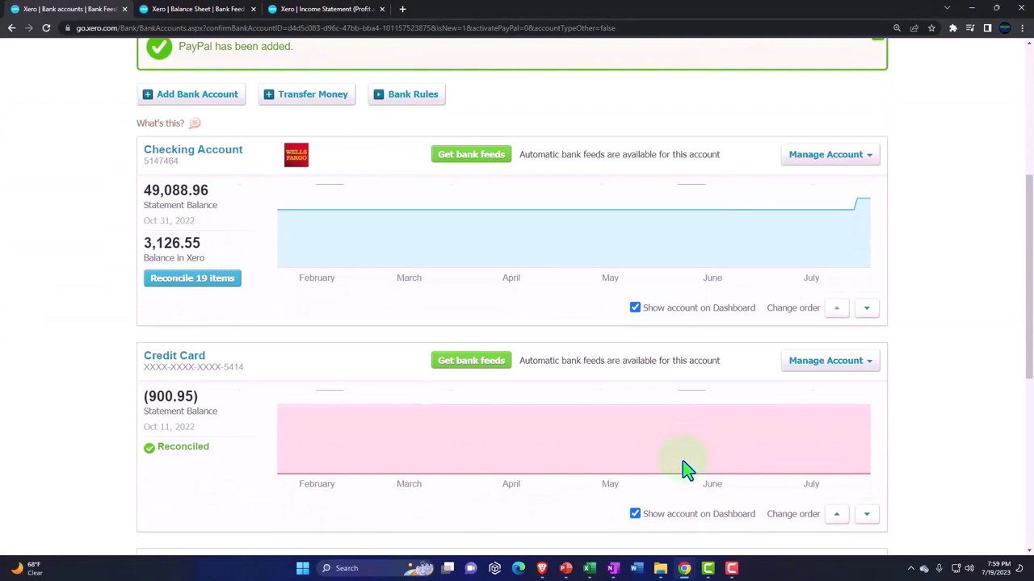
{"action": "scroll", "coordinate": [684, 466], "scroll_direction": "down", "scroll_amount": 3}
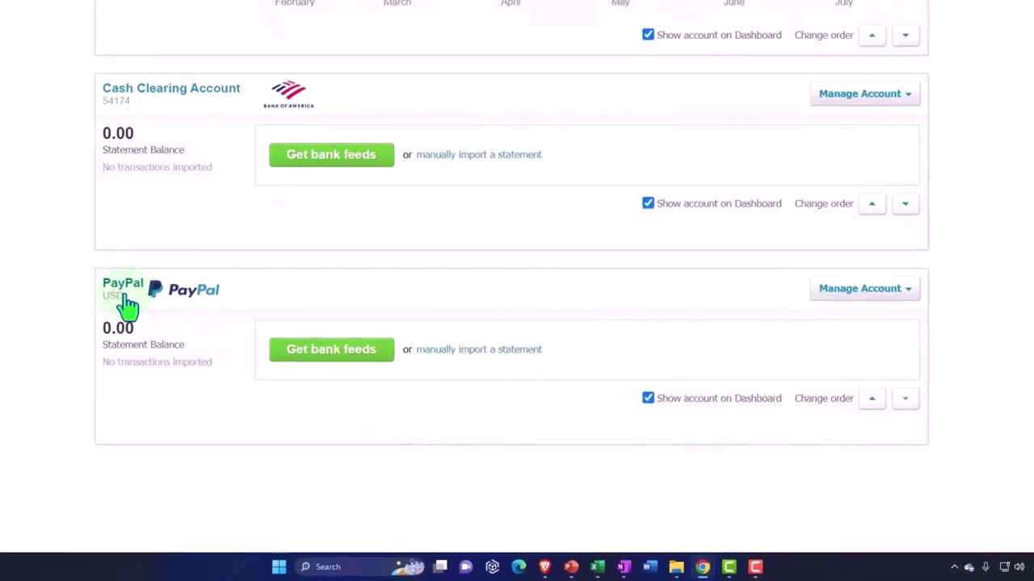
{"action": "left_click", "coordinate": [91, 273]}
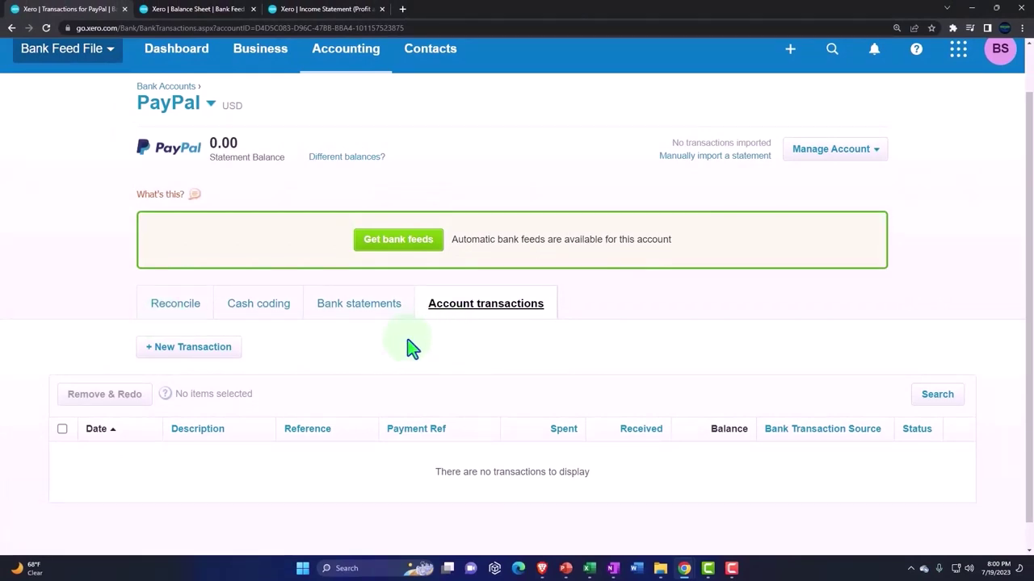
Check the PayPal Reconcile, Cash coding, Bank statements and Account transactions views, then show Manage Account options.
{"action": "left_click", "coordinate": [178, 310]}
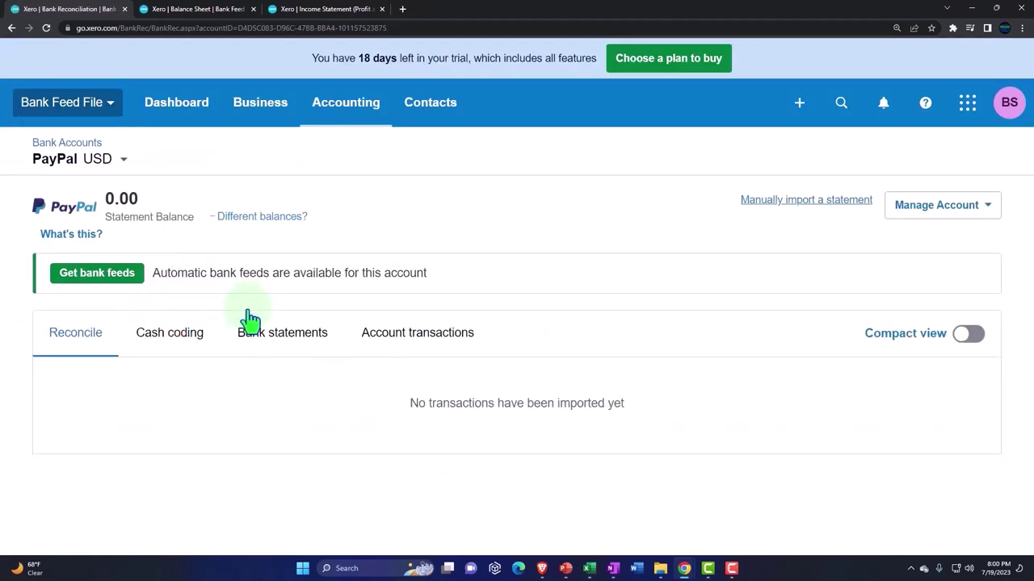
{"action": "left_click", "coordinate": [175, 347]}
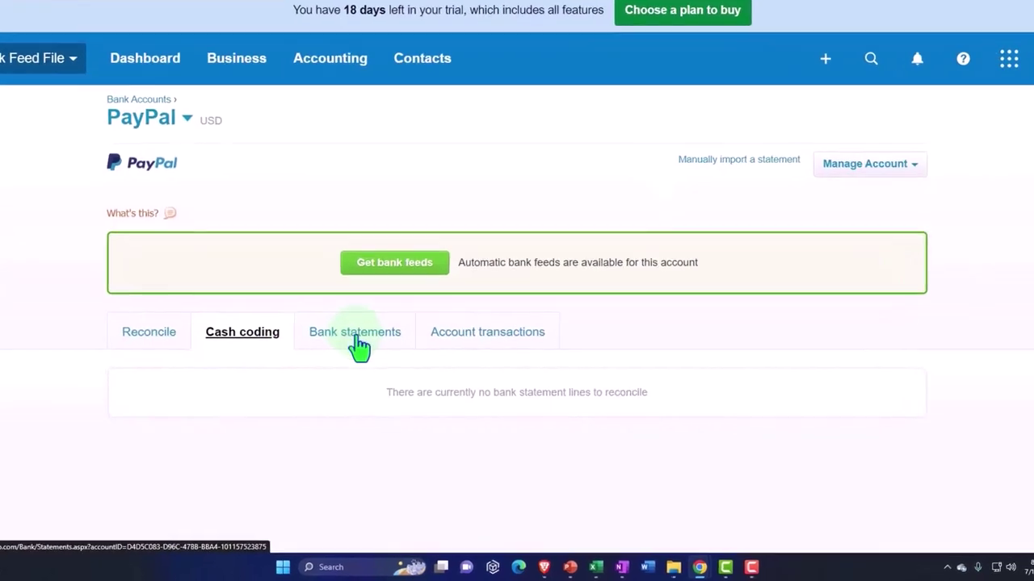
{"action": "left_click", "coordinate": [339, 311]}
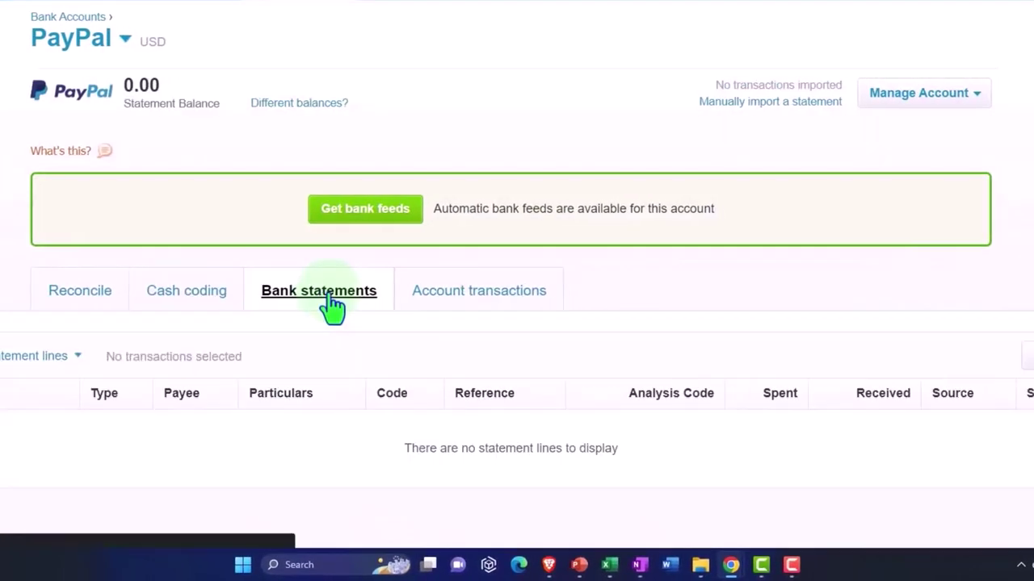
{"action": "left_click", "coordinate": [471, 301]}
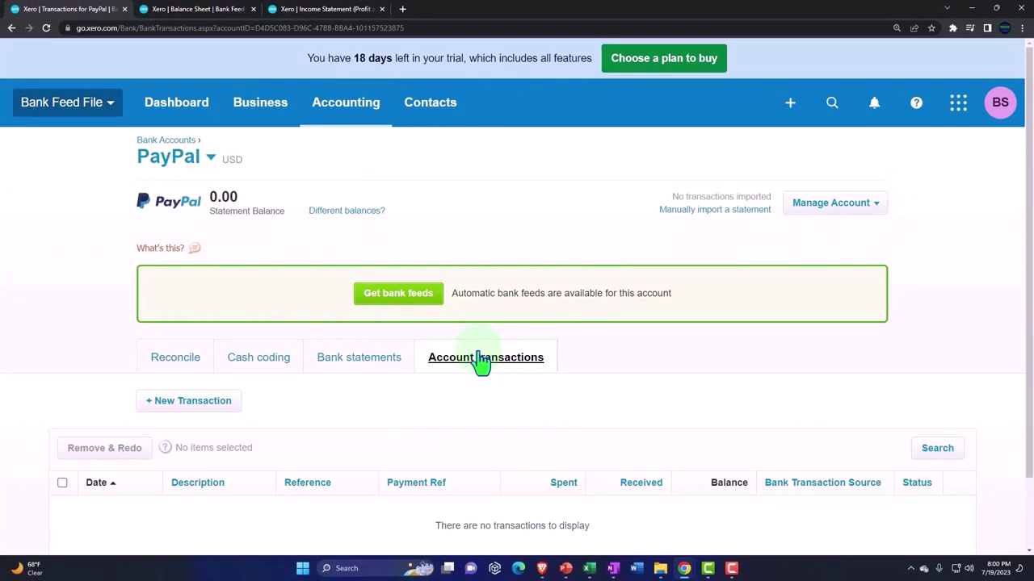
{"action": "left_click", "coordinate": [876, 207]}
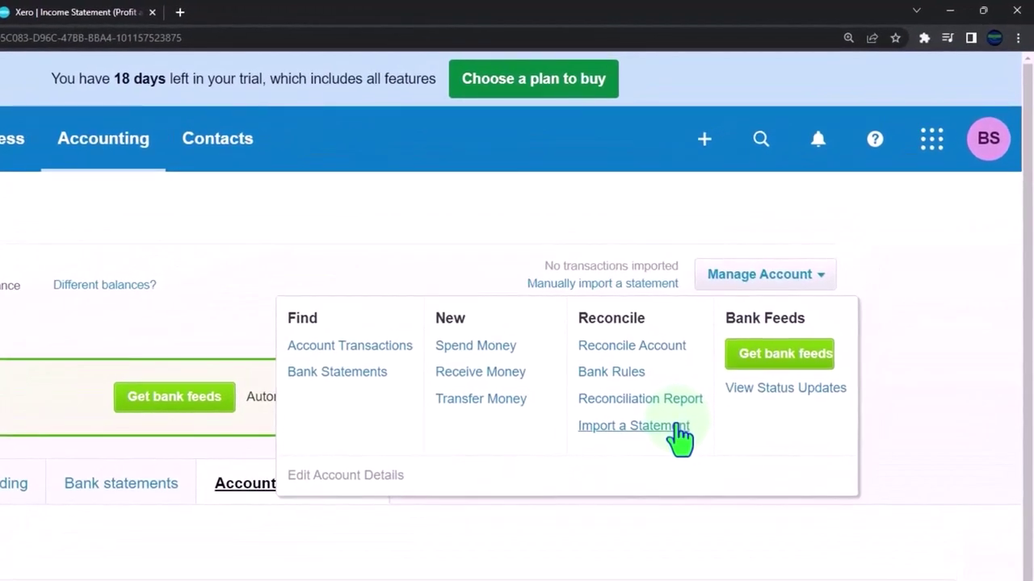
Start a statement import for PayPal, then download and open the Xero CSV template.
{"action": "left_click", "coordinate": [681, 428]}
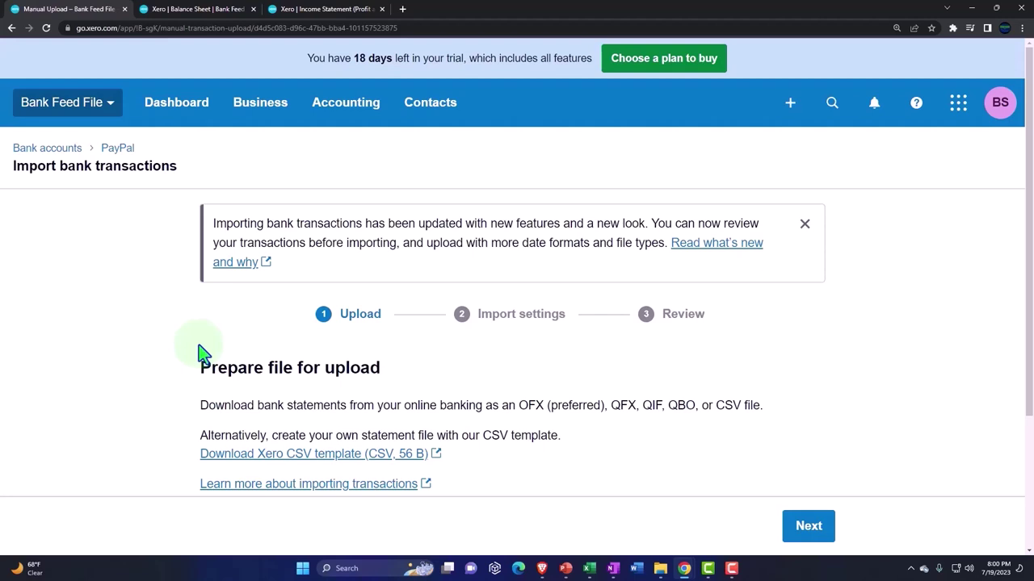
{"action": "scroll", "coordinate": [201, 353], "scroll_direction": "down", "scroll_amount": 1}
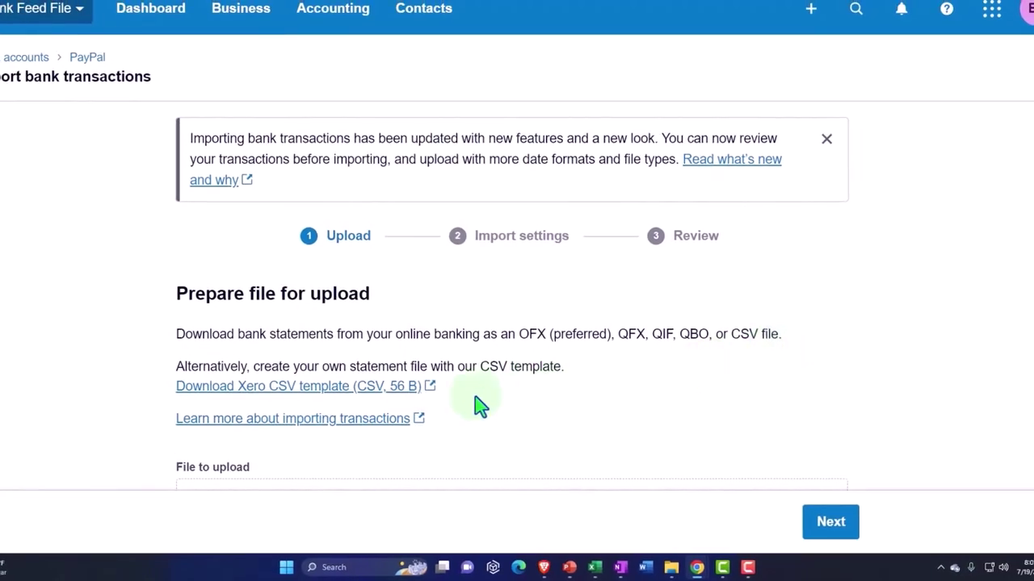
{"action": "left_click", "coordinate": [338, 395]}
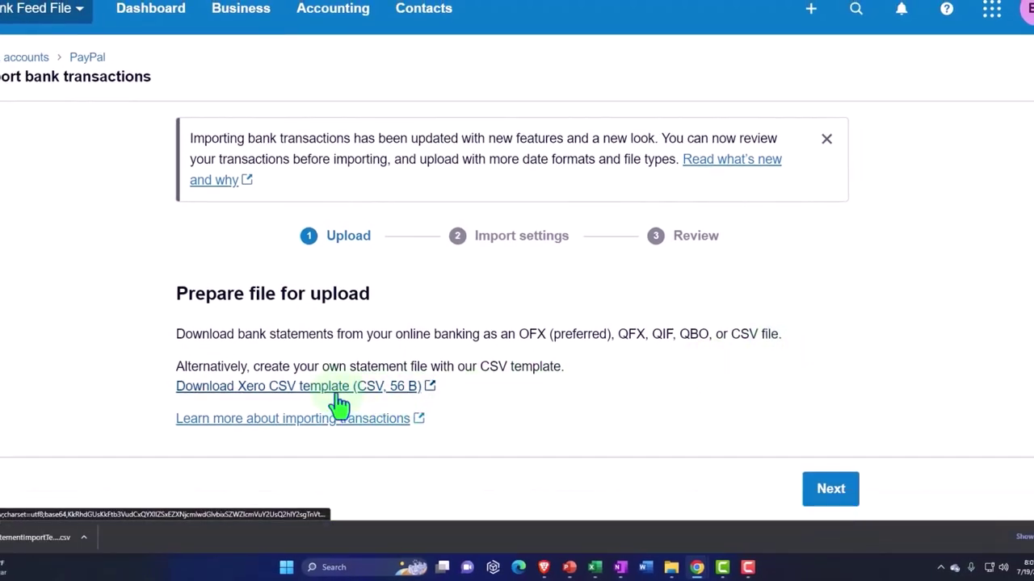
{"action": "left_click", "coordinate": [45, 538]}
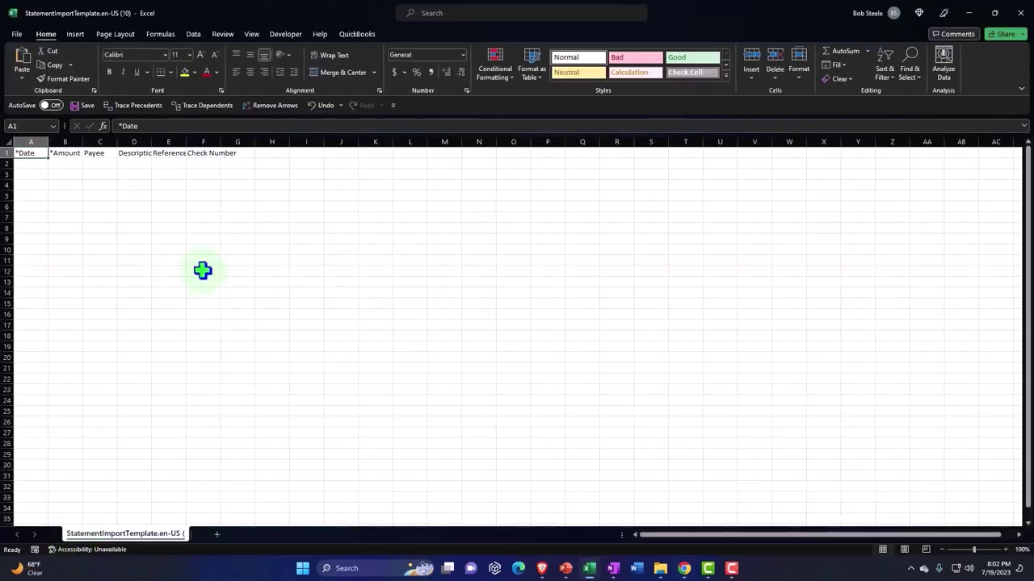
Look at the template's *Amount header in B1, then switch to the PayPal Bank Feed workbook.
{"action": "left_click", "coordinate": [202, 270]}
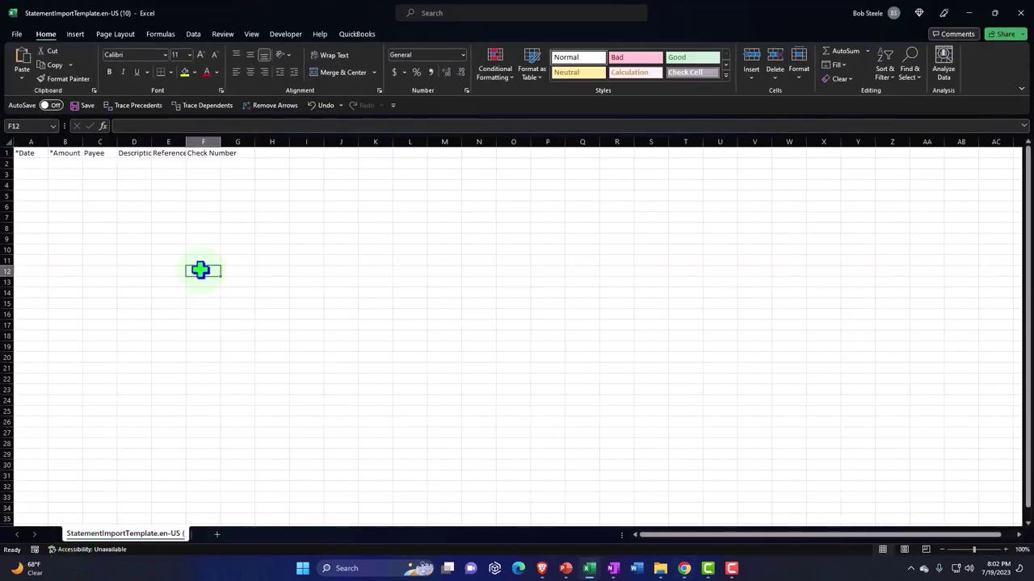
{"action": "left_click", "coordinate": [60, 153]}
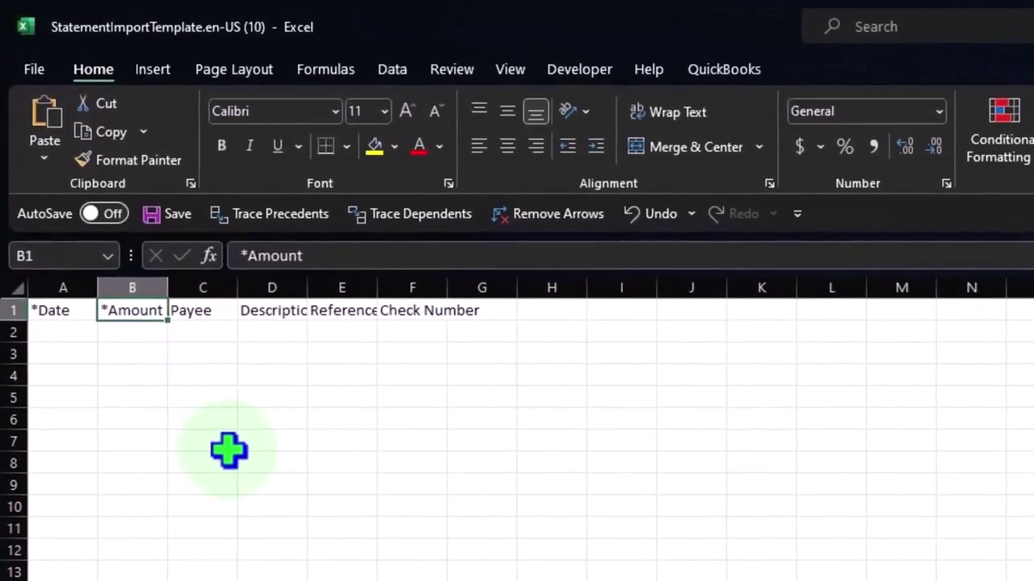
{"action": "scroll", "coordinate": [200, 392], "scroll_direction": "up", "scroll_amount": 5}
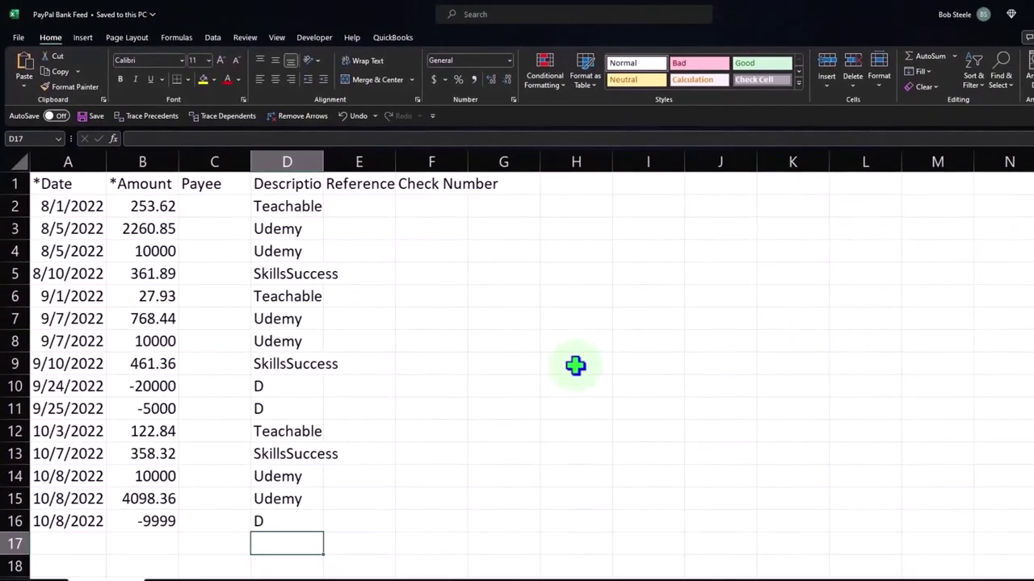
{"action": "left_click", "coordinate": [504, 371]}
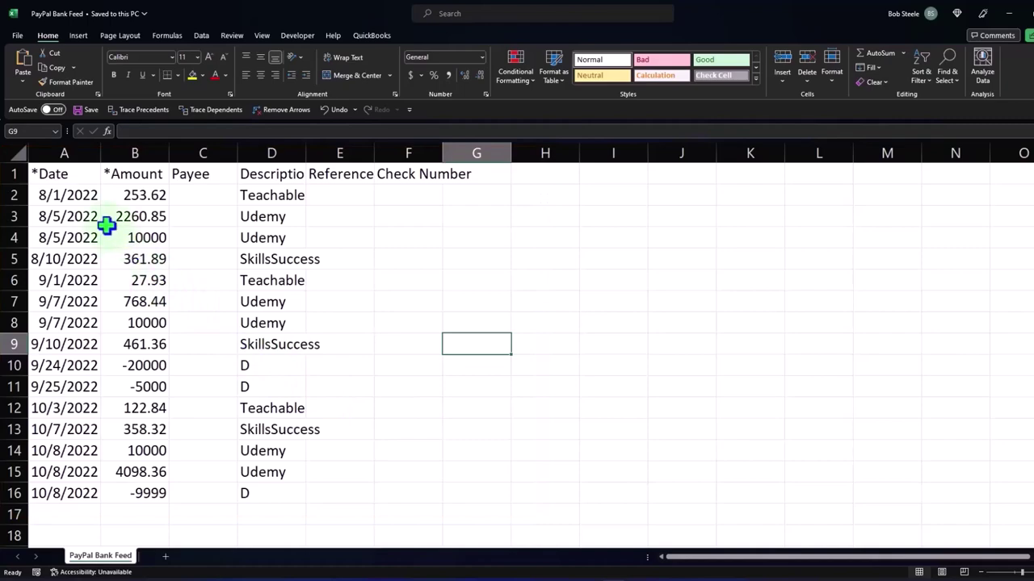
{"action": "left_click_drag", "start_coordinate": [72, 195], "coordinate": [65, 386]}
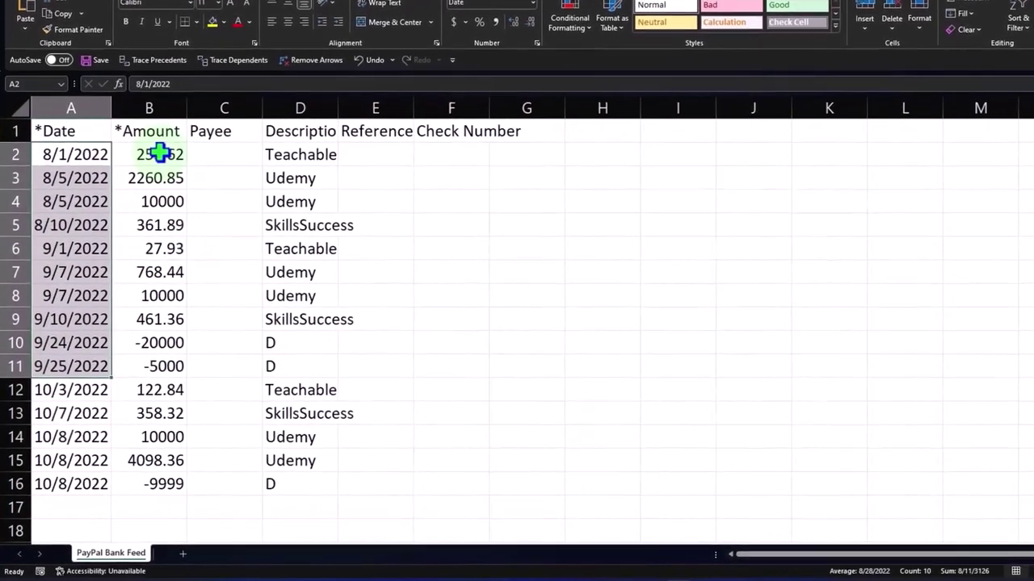
{"action": "left_click_drag", "start_coordinate": [160, 153], "coordinate": [159, 226]}
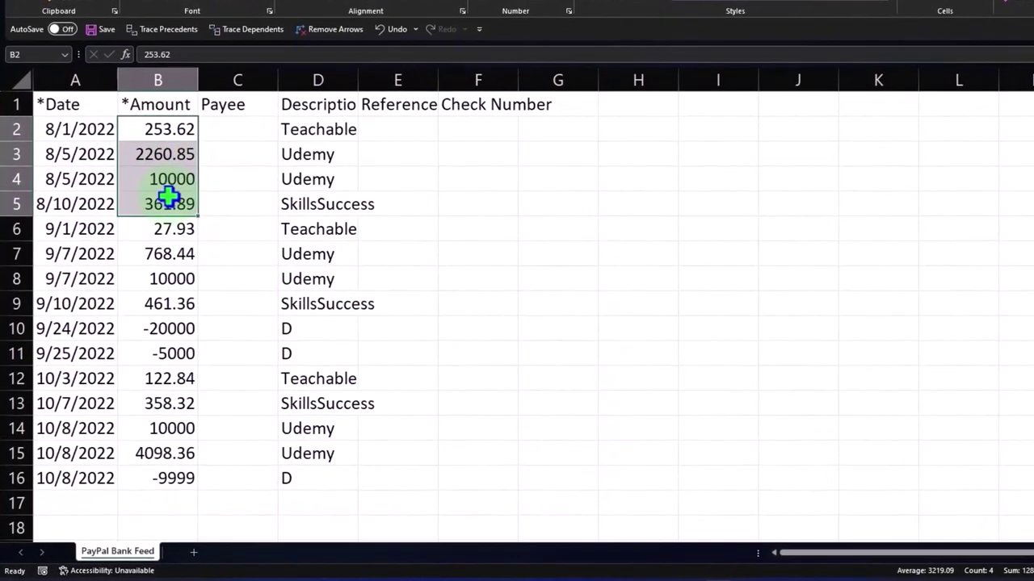
{"action": "left_click_drag", "start_coordinate": [300, 154], "coordinate": [302, 342]}
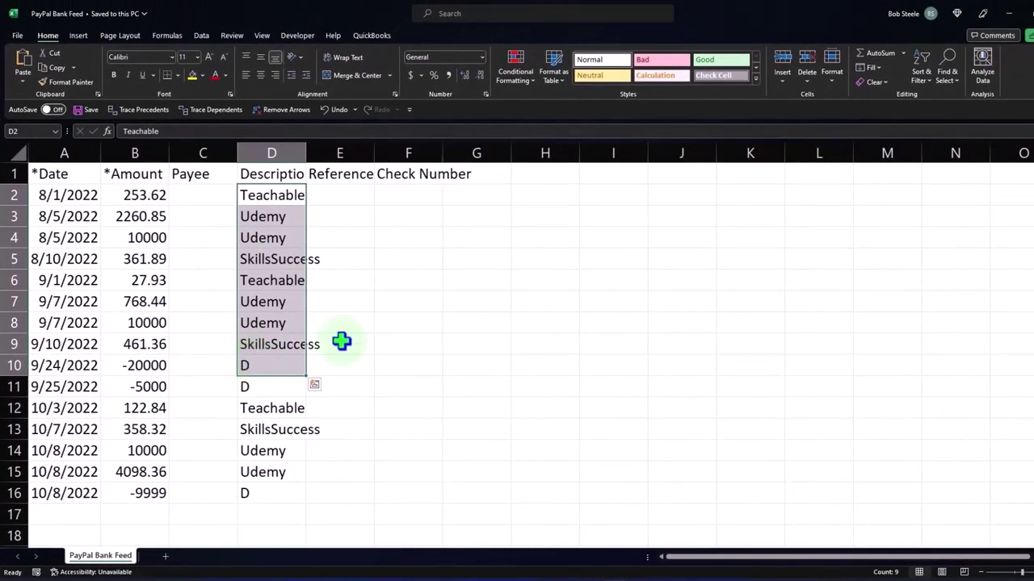
{"action": "left_click", "coordinate": [473, 274]}
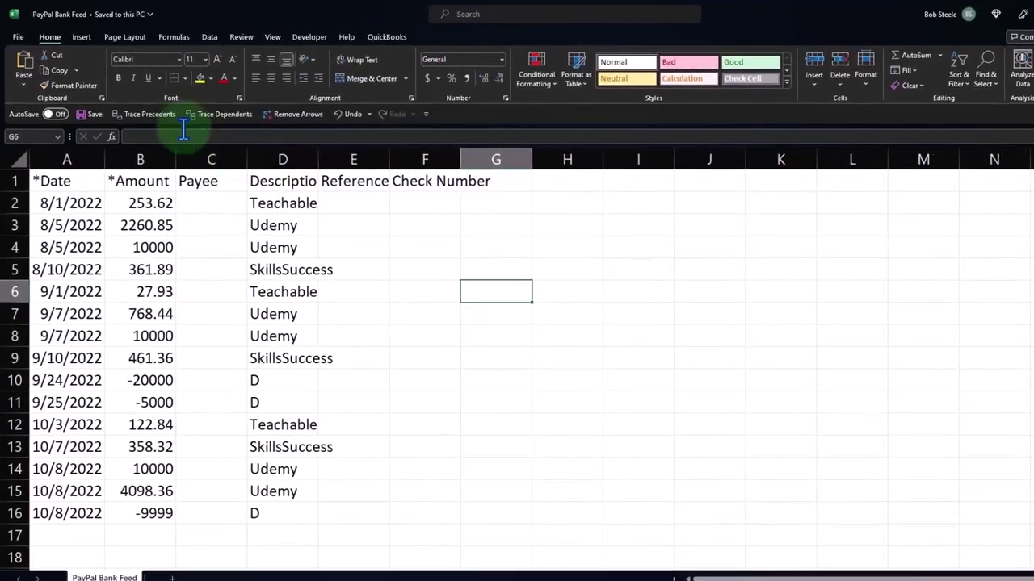
Verify in Save As that PayPal Bank Feed saves as CSV (Comma delimited), then return to the sheet.
{"action": "left_click", "coordinate": [20, 40]}
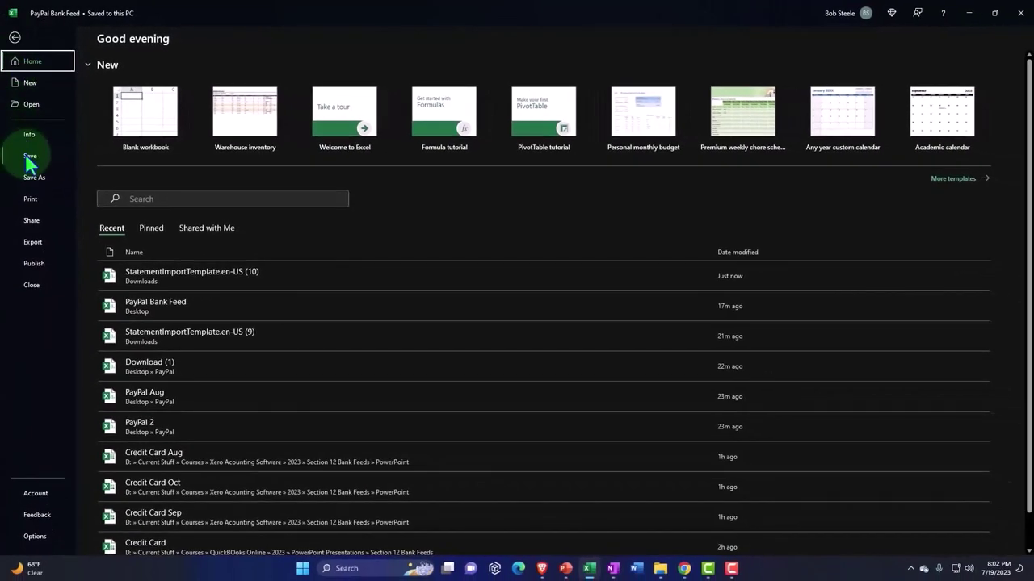
{"action": "left_click", "coordinate": [34, 178]}
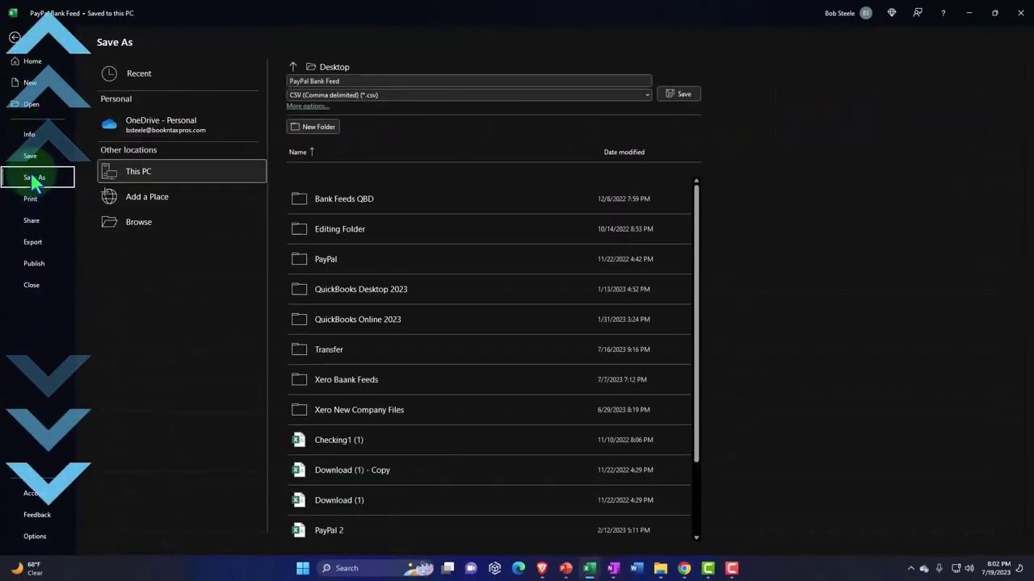
{"action": "left_click", "coordinate": [131, 226]}
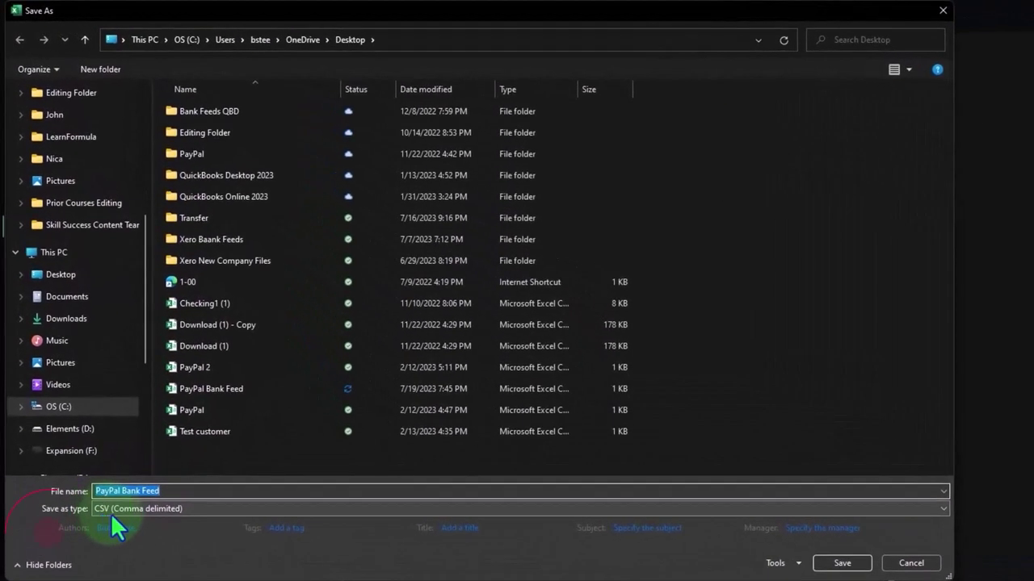
{"action": "left_click", "coordinate": [207, 513]}
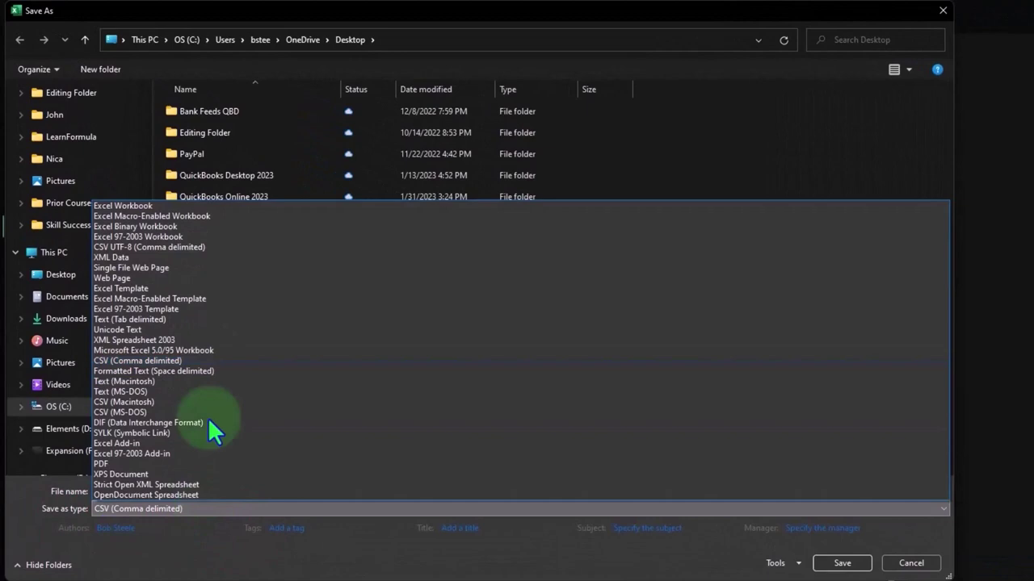
{"action": "left_click", "coordinate": [226, 564]}
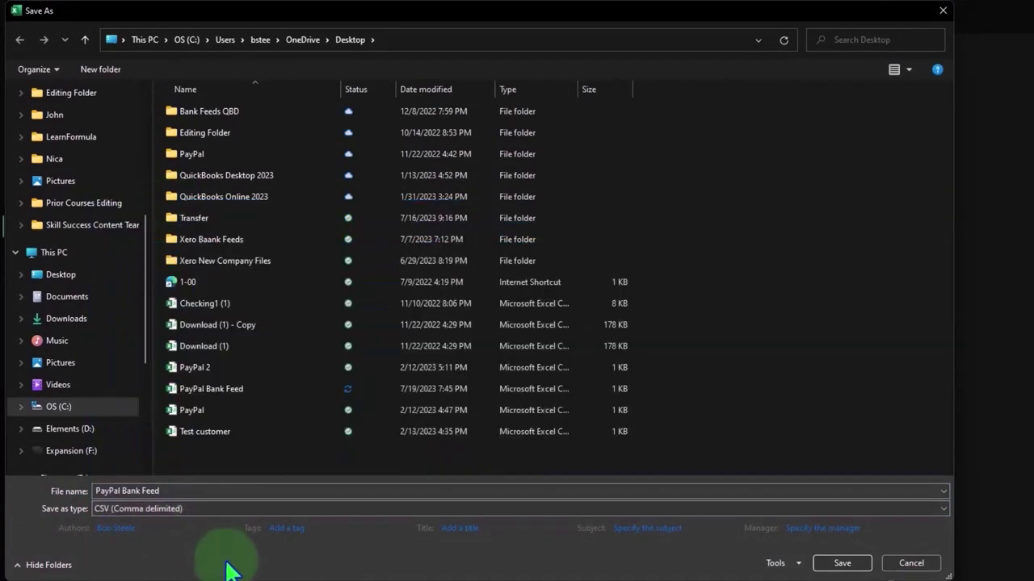
{"action": "left_click", "coordinate": [943, 11]}
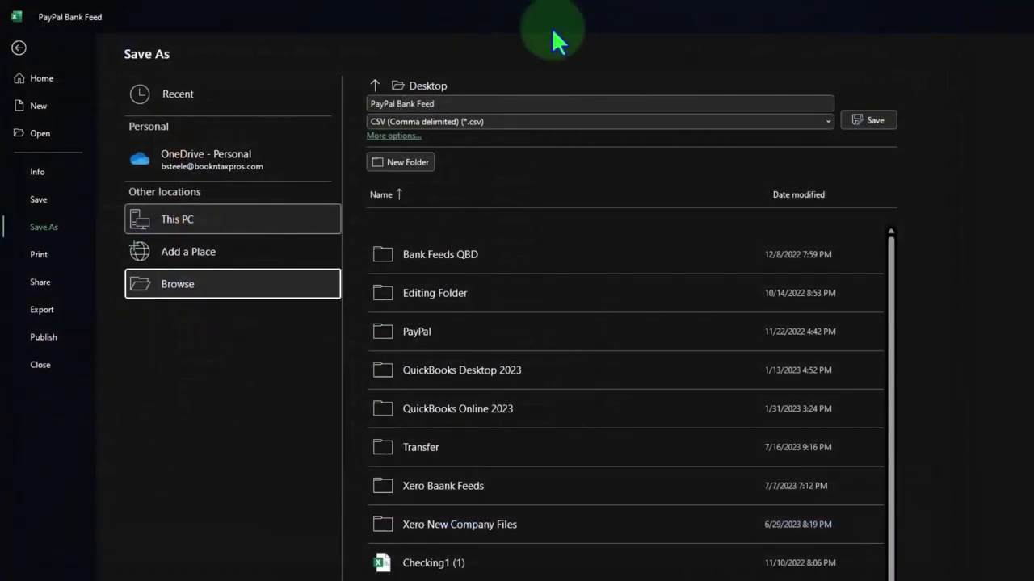
{"action": "left_click", "coordinate": [19, 49]}
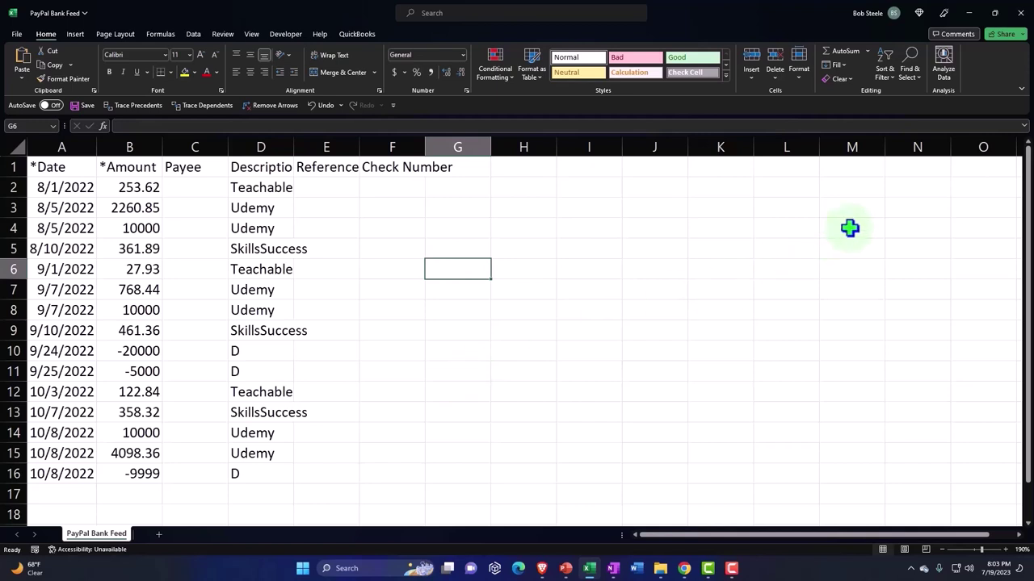
Close Excel and select PayPal Bank Feed.csv from the Desktop as the file to upload.
{"action": "left_click", "coordinate": [1019, 13]}
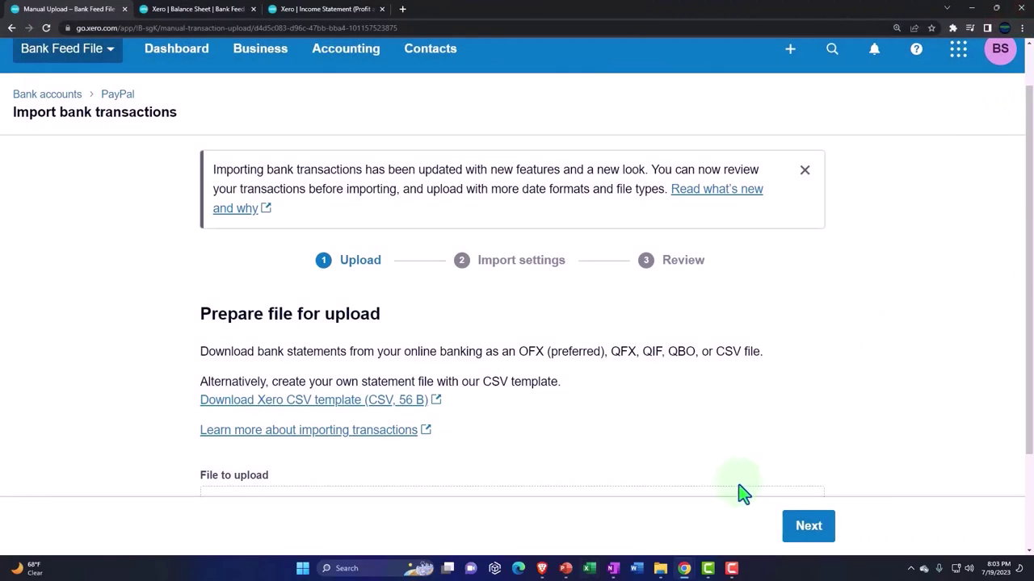
{"action": "scroll", "coordinate": [731, 493], "scroll_direction": "down", "scroll_amount": 2}
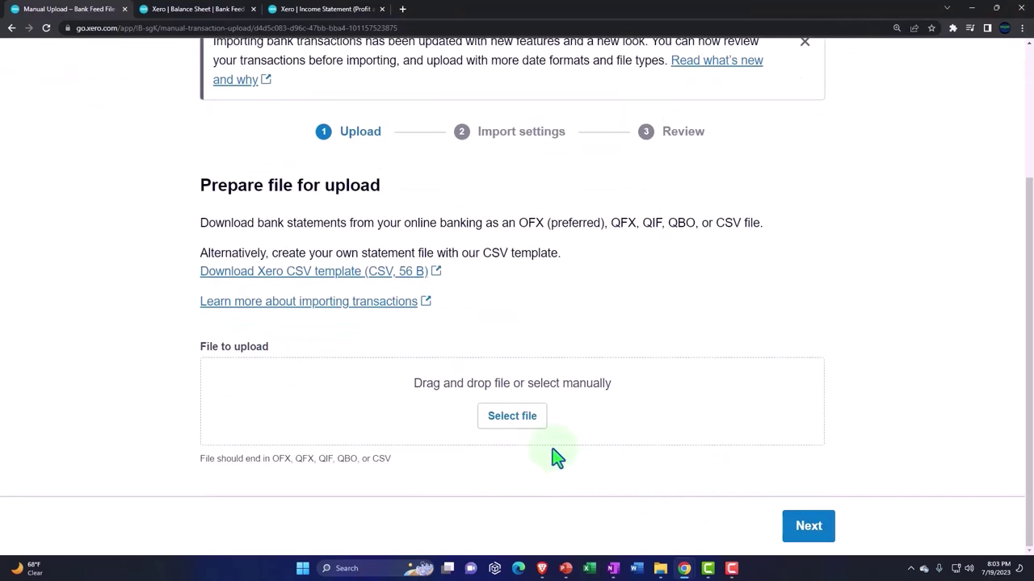
{"action": "left_click", "coordinate": [511, 418]}
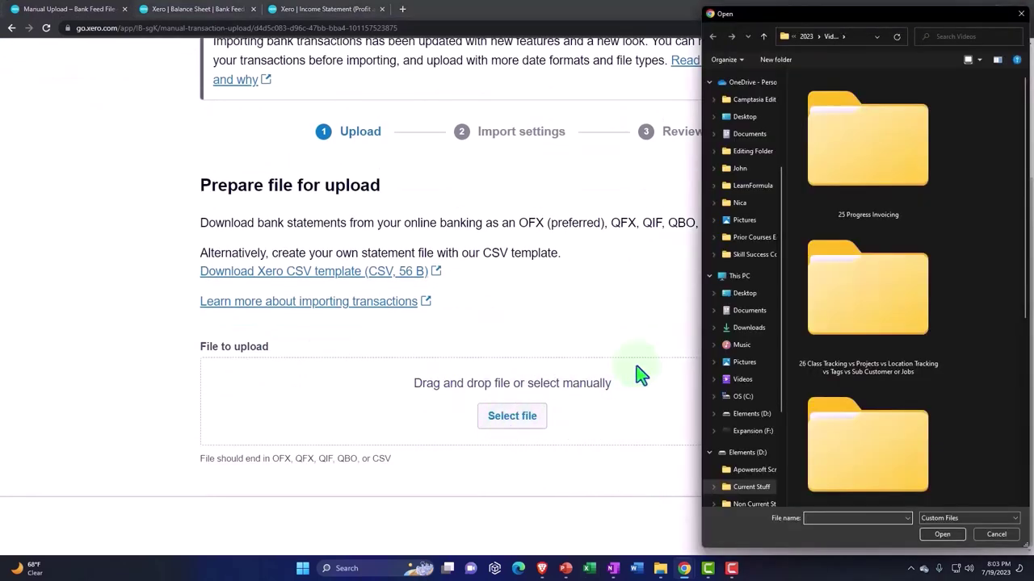
{"action": "left_click", "coordinate": [745, 116]}
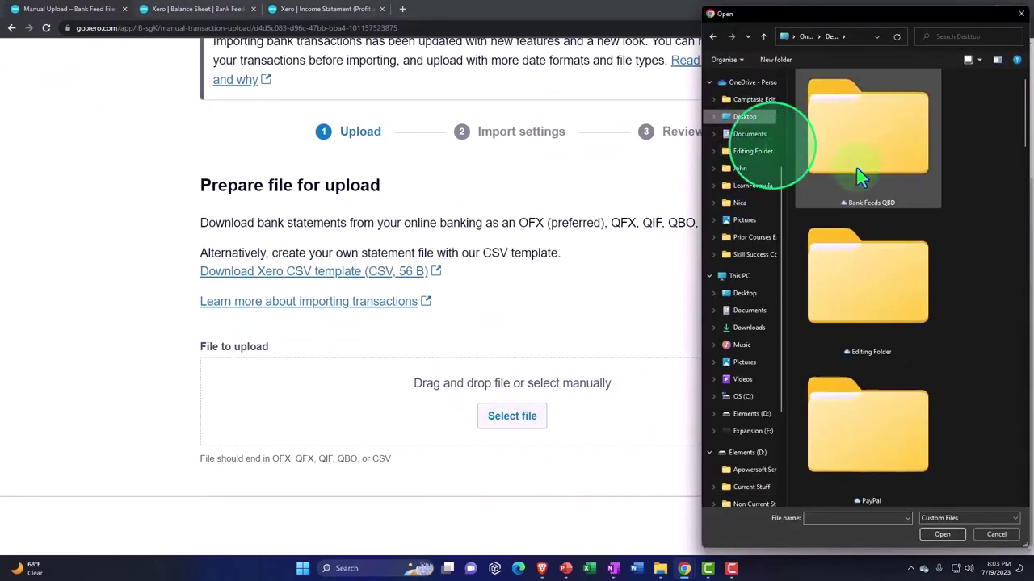
{"action": "scroll", "coordinate": [852, 170], "scroll_direction": "down", "scroll_amount": 2}
{"action": "scroll", "coordinate": [858, 176], "scroll_direction": "down", "scroll_amount": 5}
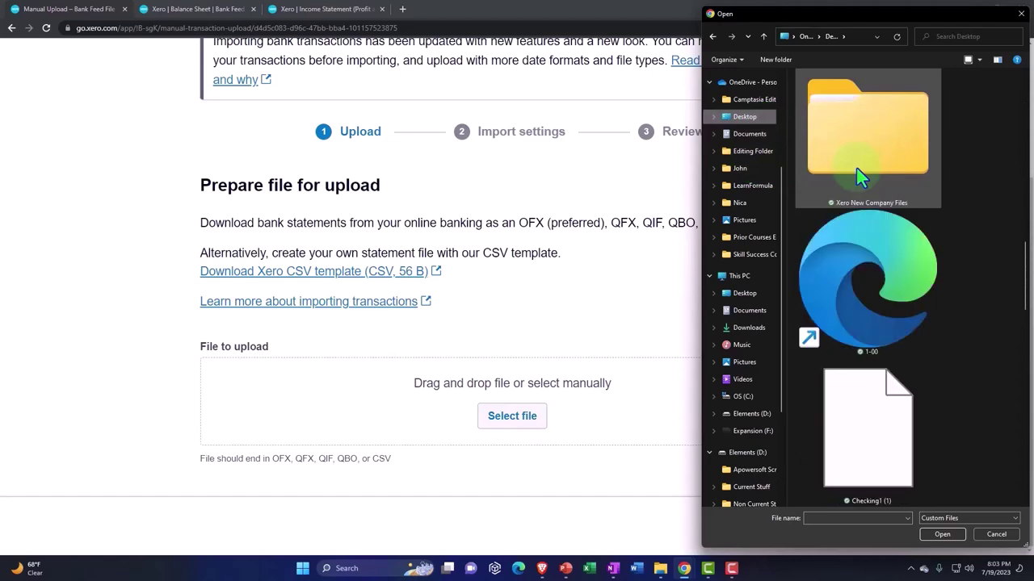
{"action": "scroll", "coordinate": [856, 166], "scroll_direction": "down", "scroll_amount": 5}
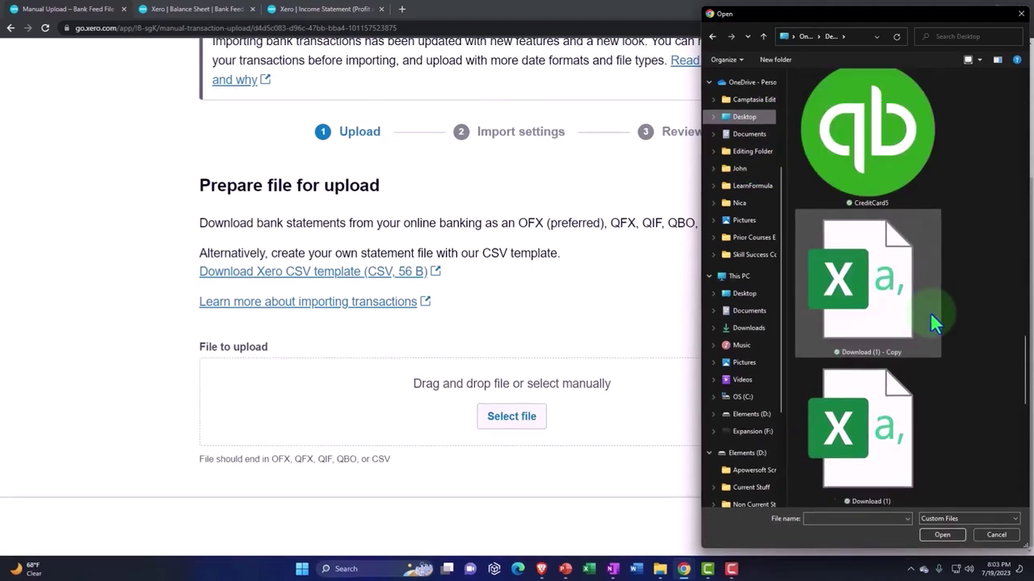
{"action": "scroll", "coordinate": [925, 335], "scroll_direction": "down", "scroll_amount": 2}
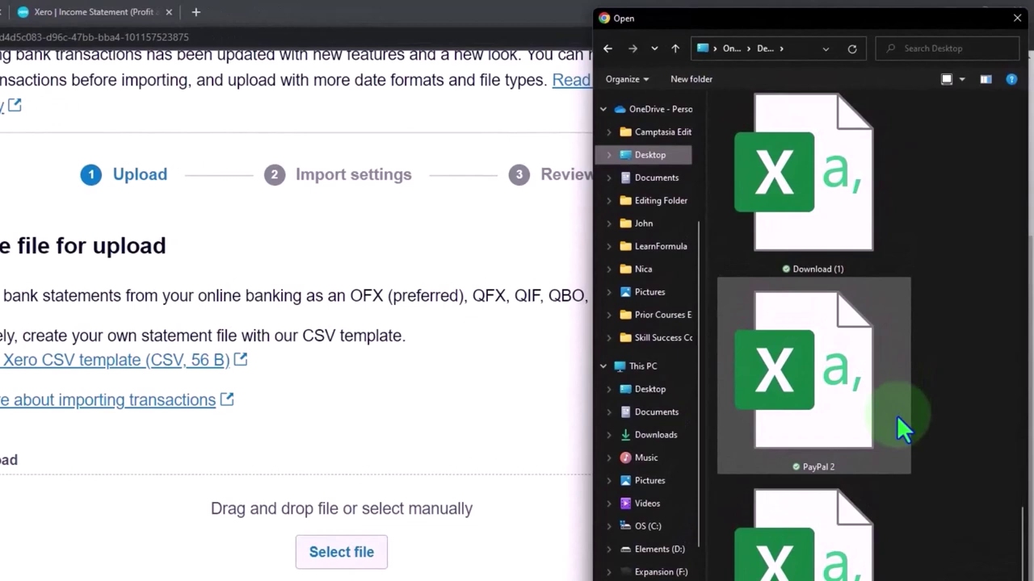
{"action": "scroll", "coordinate": [897, 417], "scroll_direction": "down", "scroll_amount": 1}
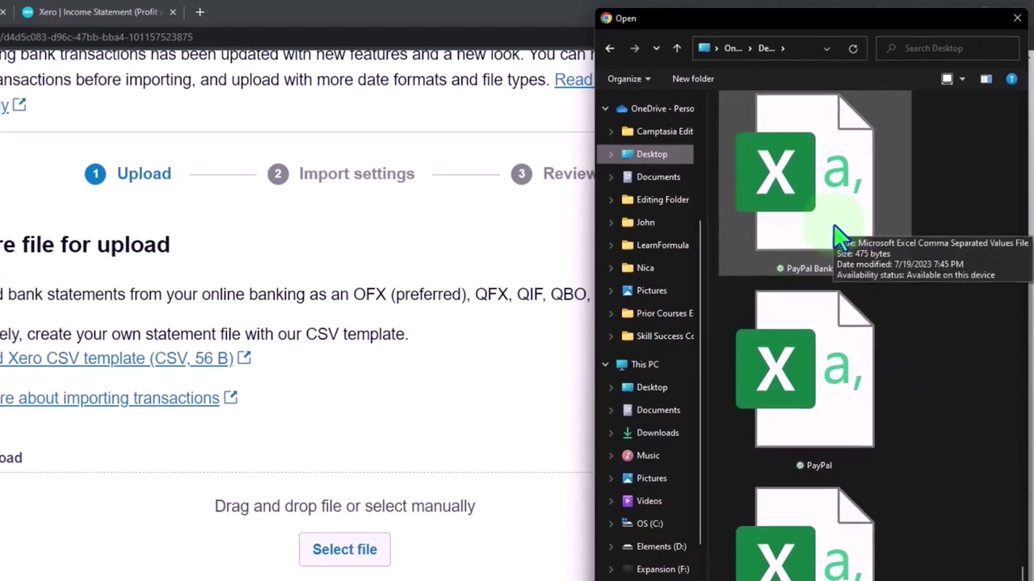
{"action": "double_click", "coordinate": [839, 238]}
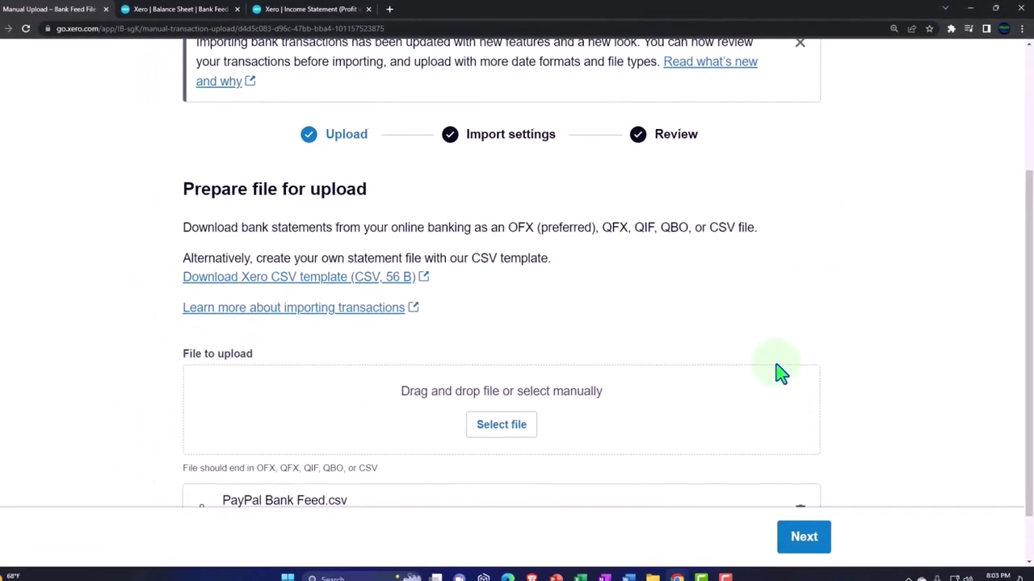
{"action": "scroll", "coordinate": [777, 373], "scroll_direction": "down", "scroll_amount": 1}
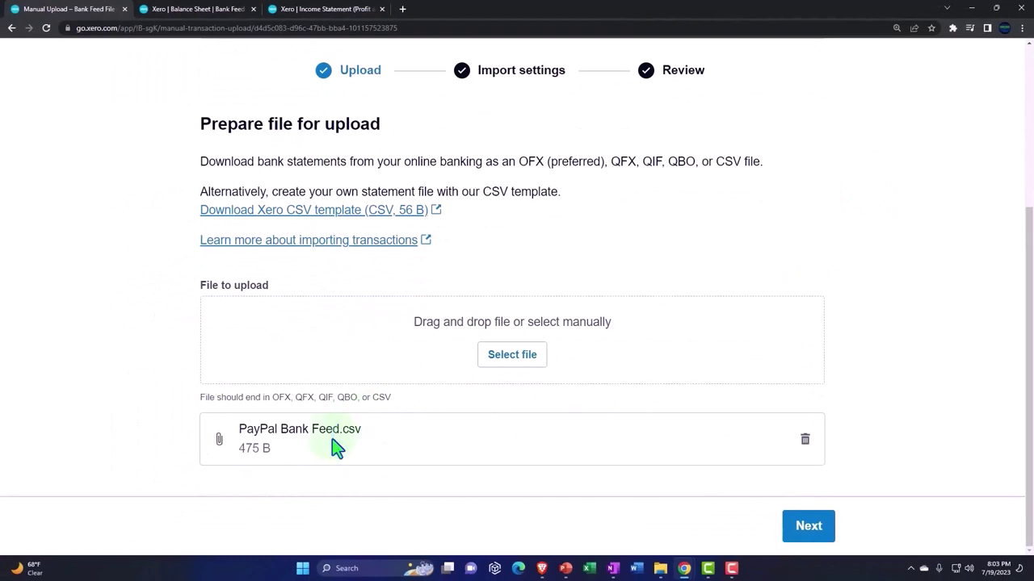
Continue to the Import settings column-mapping step.
{"action": "left_click", "coordinate": [804, 530]}
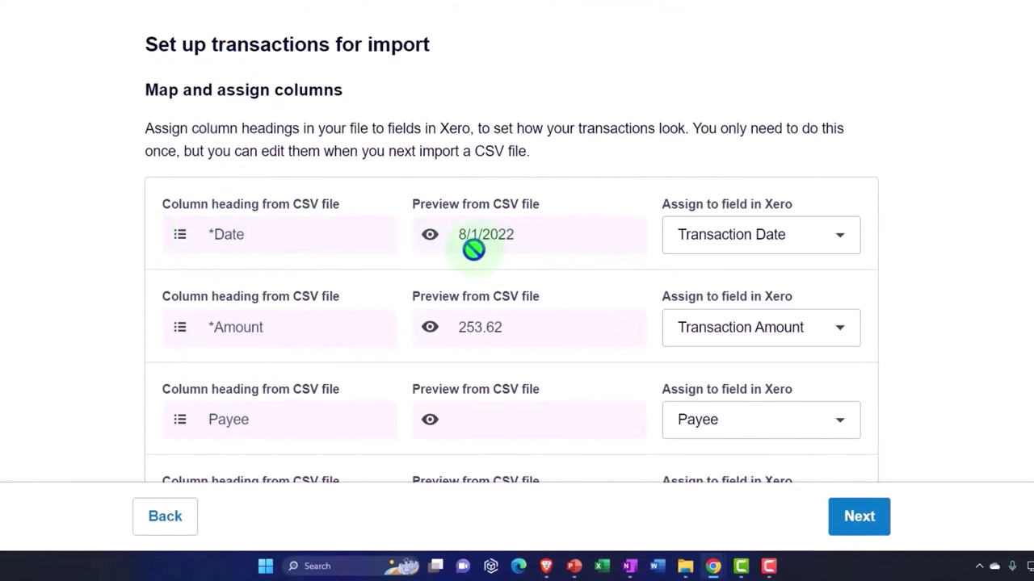
Keep *Date mapped to Transaction Date and *Amount mapped to Transaction Amount.
{"action": "left_click", "coordinate": [841, 249]}
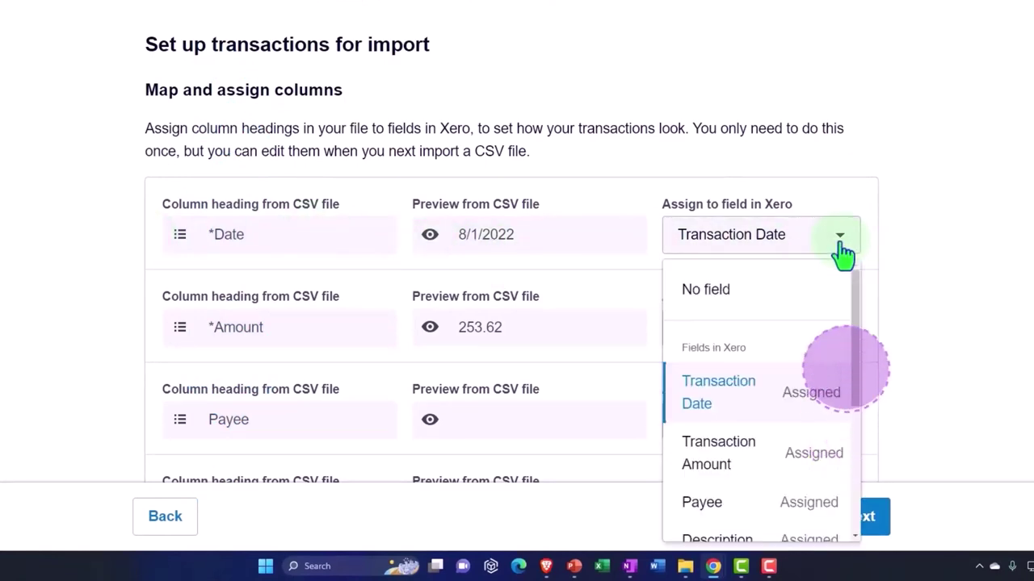
{"action": "left_click", "coordinate": [841, 250]}
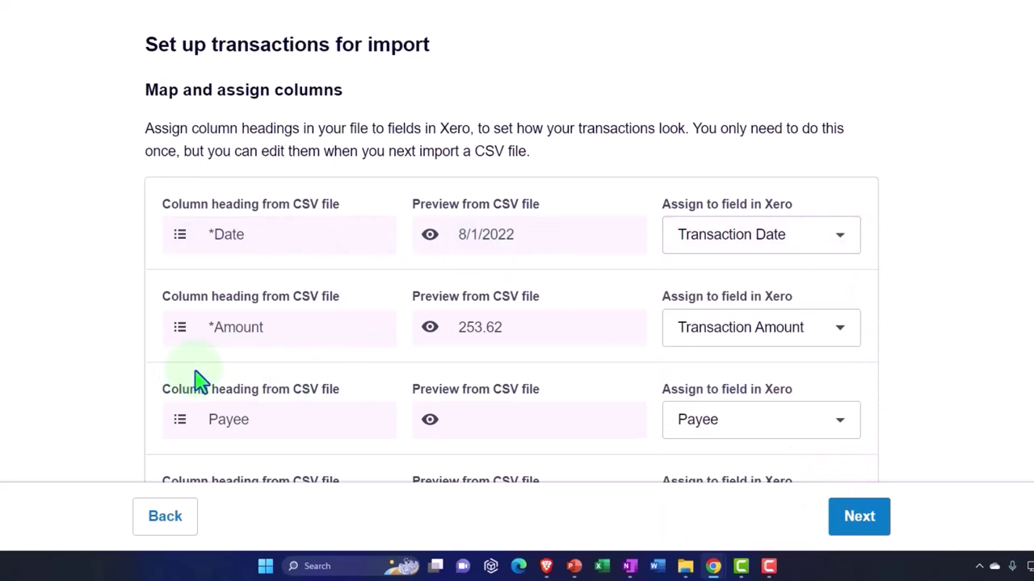
{"action": "left_click", "coordinate": [825, 333]}
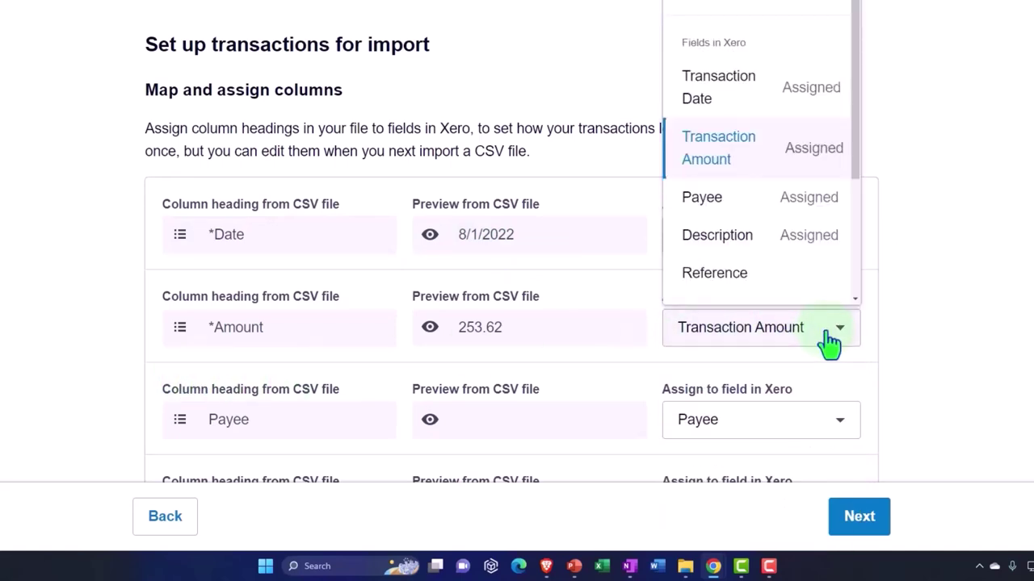
{"action": "left_click", "coordinate": [827, 333]}
Map the Reference column to Reference and the Check Number column to Check No.
{"action": "scroll", "coordinate": [913, 339], "scroll_direction": "down", "scroll_amount": 1}
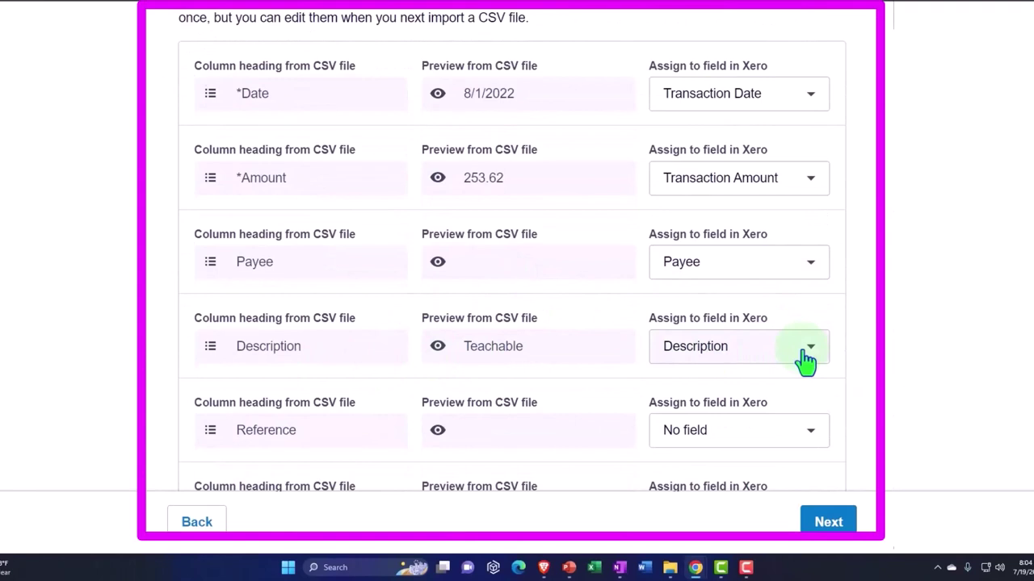
{"action": "scroll", "coordinate": [490, 383], "scroll_direction": "down", "scroll_amount": 1}
{"action": "scroll", "coordinate": [683, 341], "scroll_direction": "down", "scroll_amount": 2}
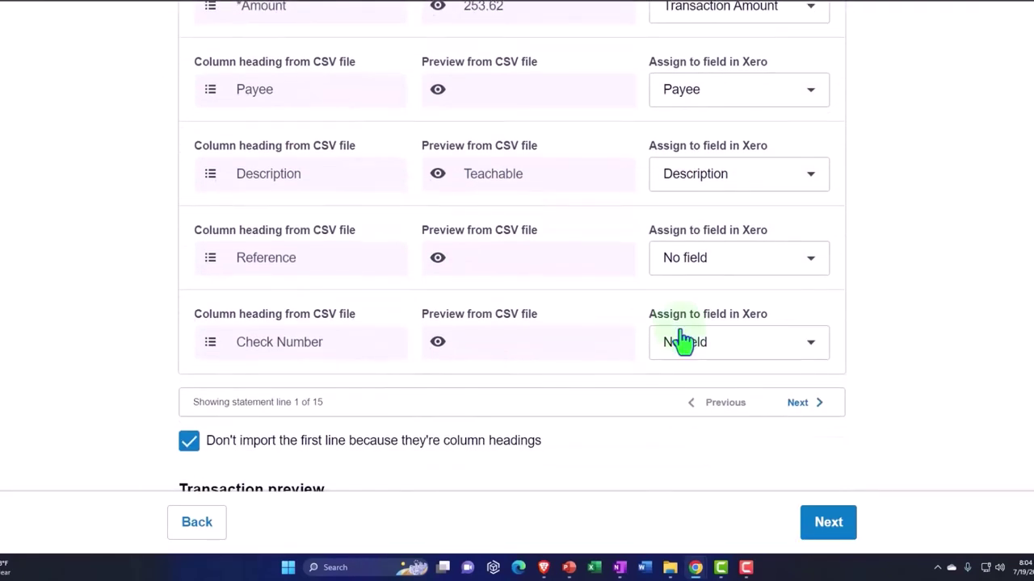
{"action": "left_click", "coordinate": [808, 273]}
{"action": "scroll", "coordinate": [773, 392], "scroll_direction": "down", "scroll_amount": 3}
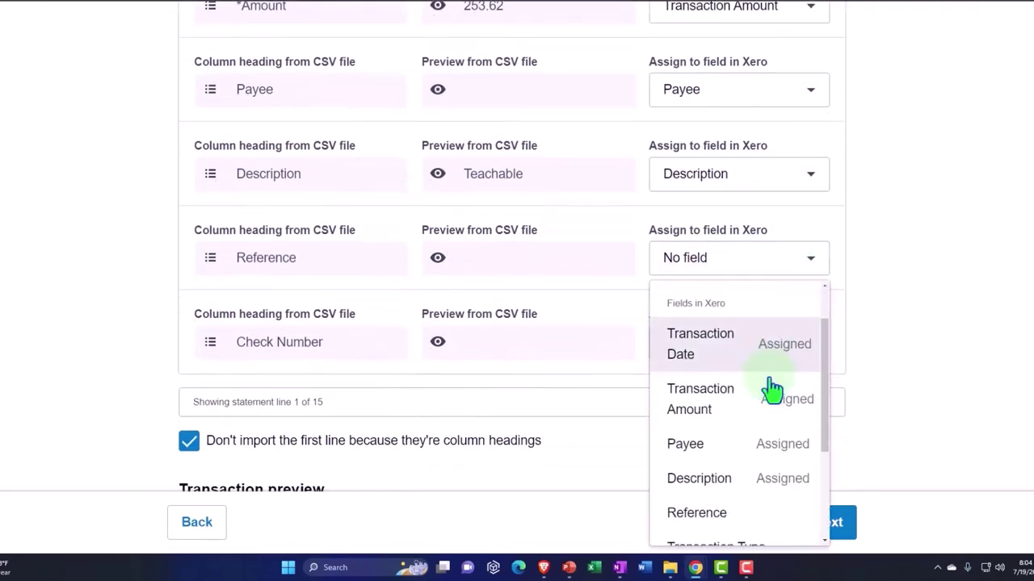
{"action": "left_click", "coordinate": [734, 460]}
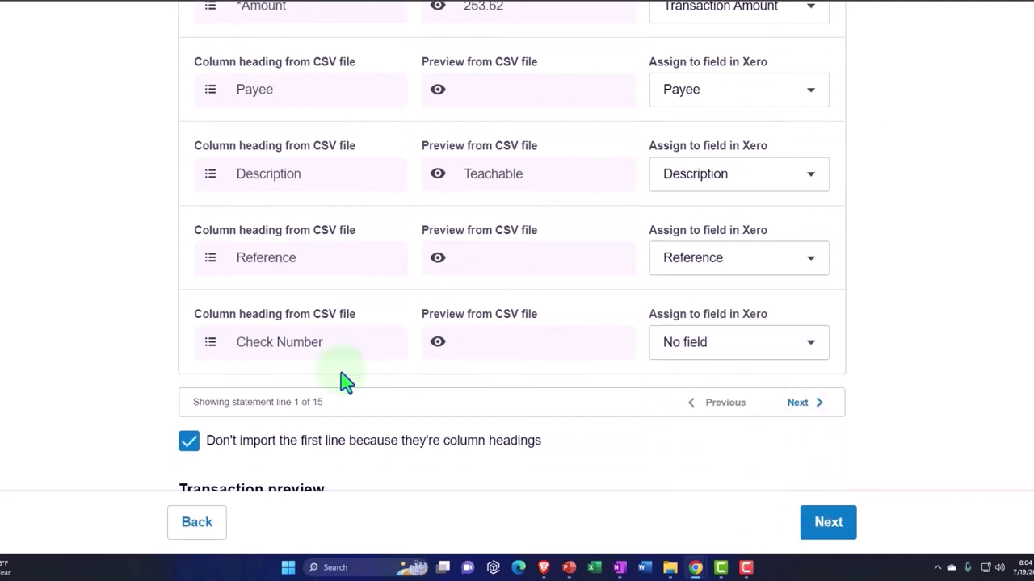
{"action": "left_click", "coordinate": [810, 347]}
{"action": "scroll", "coordinate": [745, 219], "scroll_direction": "down", "scroll_amount": 5}
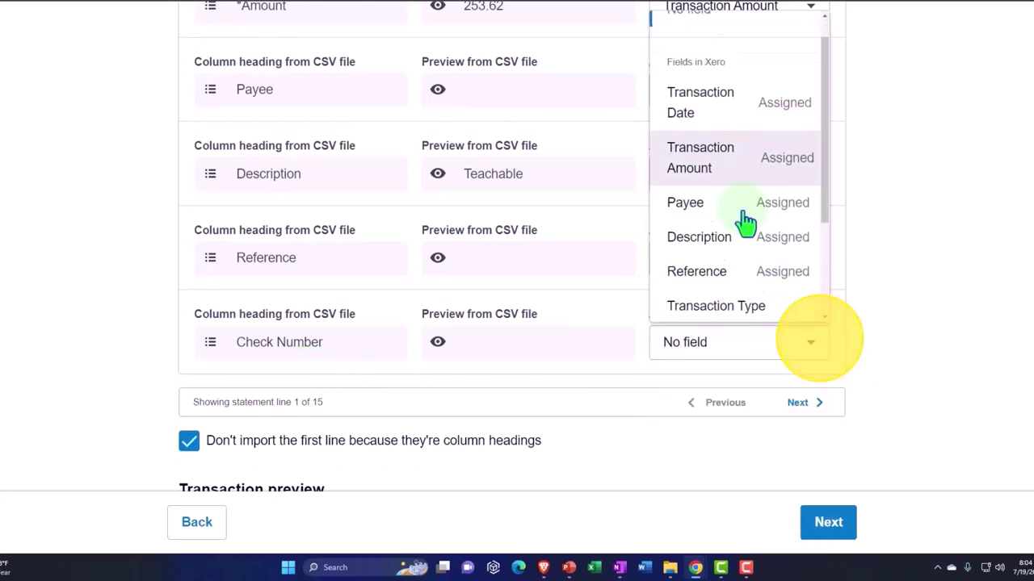
{"action": "left_click", "coordinate": [722, 257]}
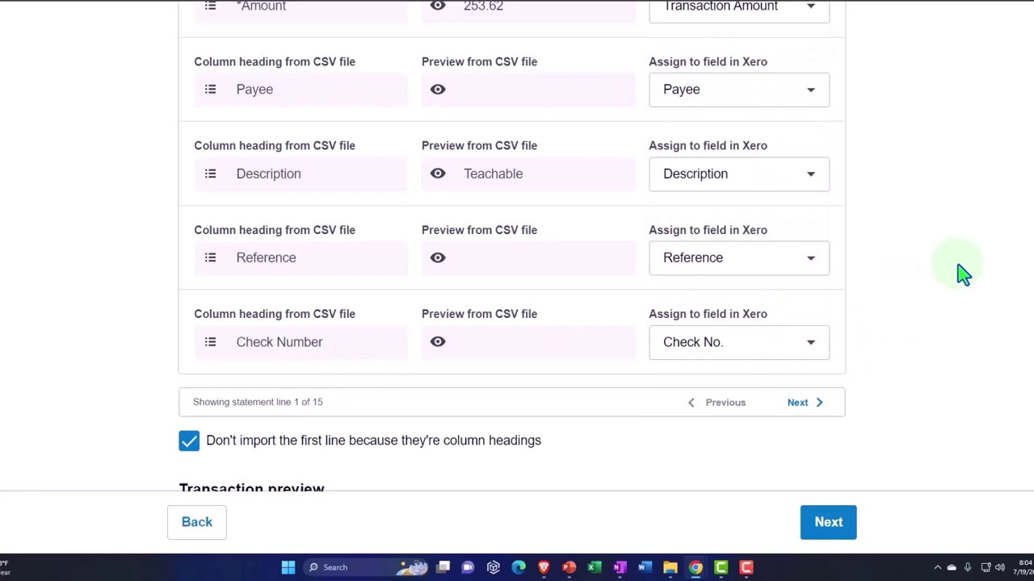
{"action": "scroll", "coordinate": [961, 275], "scroll_direction": "down", "scroll_amount": 3}
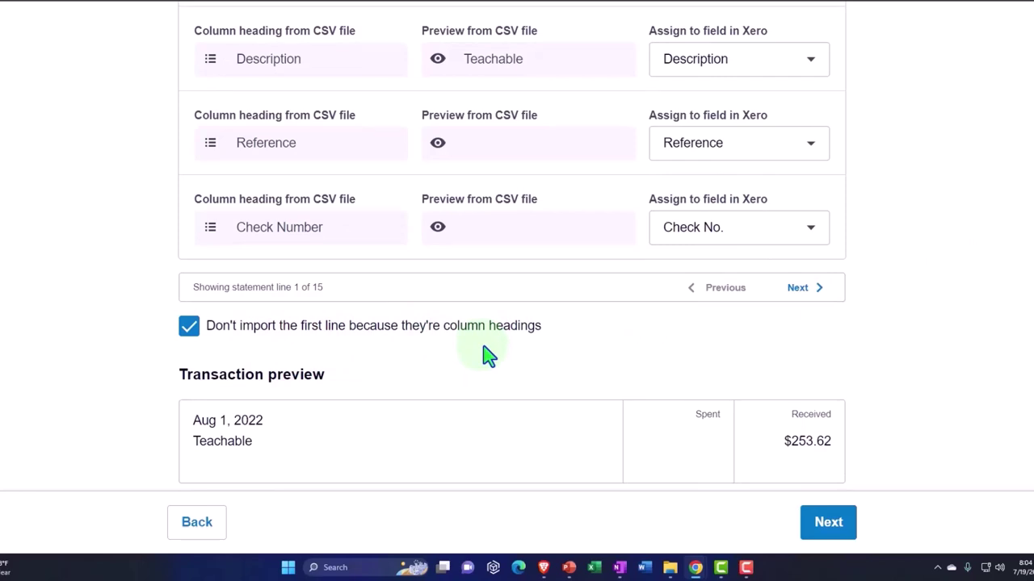
Preview the next two transactions, including the $10,000.00 Udemy receipt, then go on to the import review.
{"action": "scroll", "coordinate": [485, 353], "scroll_direction": "down", "scroll_amount": 2}
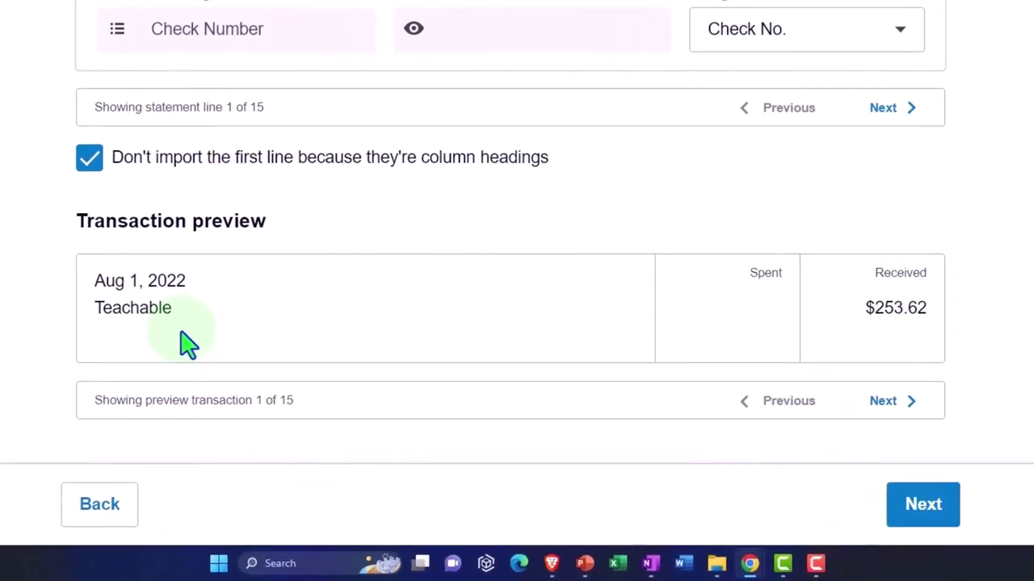
{"action": "left_click", "coordinate": [884, 406]}
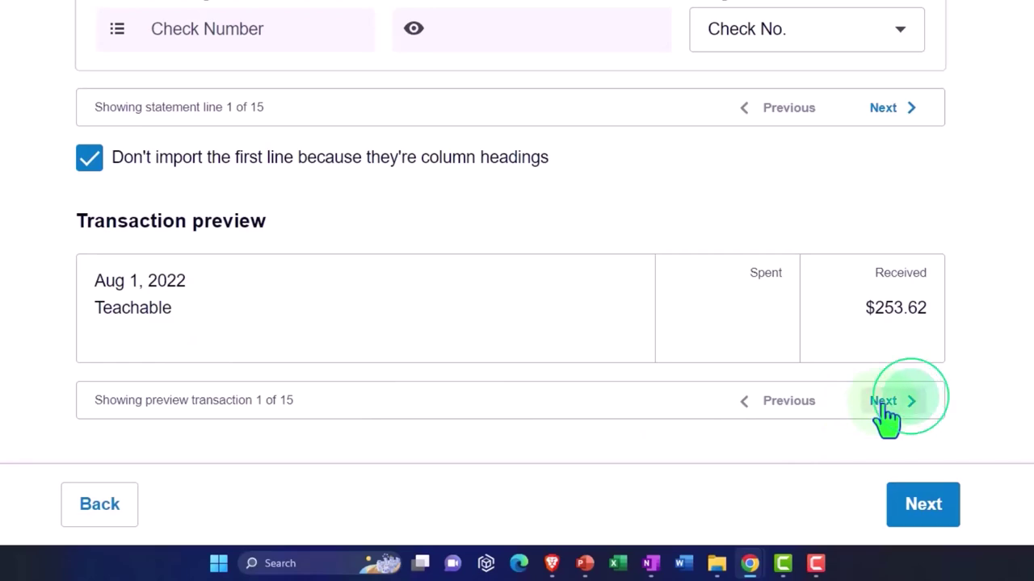
{"action": "left_click", "coordinate": [885, 406]}
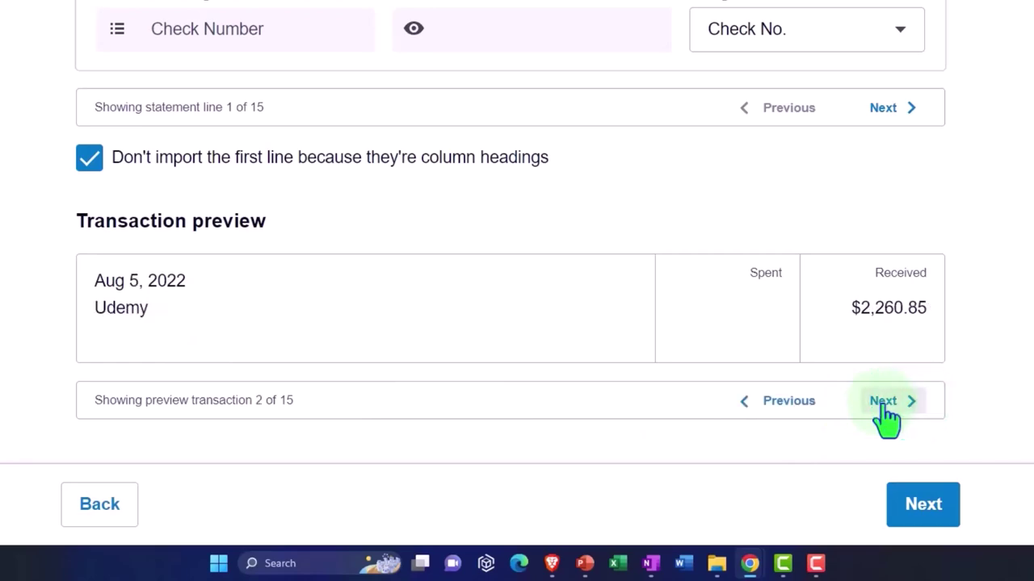
{"action": "left_click", "coordinate": [936, 517]}
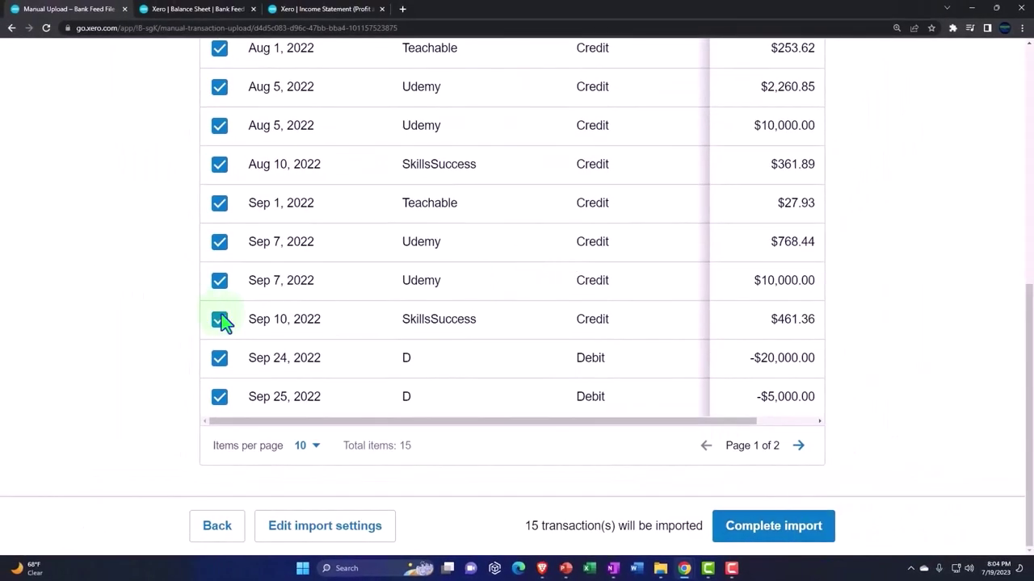
Review the Ready to import table and complete the import of all 15 PayPal statement lines.
{"action": "scroll", "coordinate": [364, 342], "scroll_direction": "up", "scroll_amount": 2}
{"action": "scroll", "coordinate": [365, 342], "scroll_direction": "down", "scroll_amount": 2}
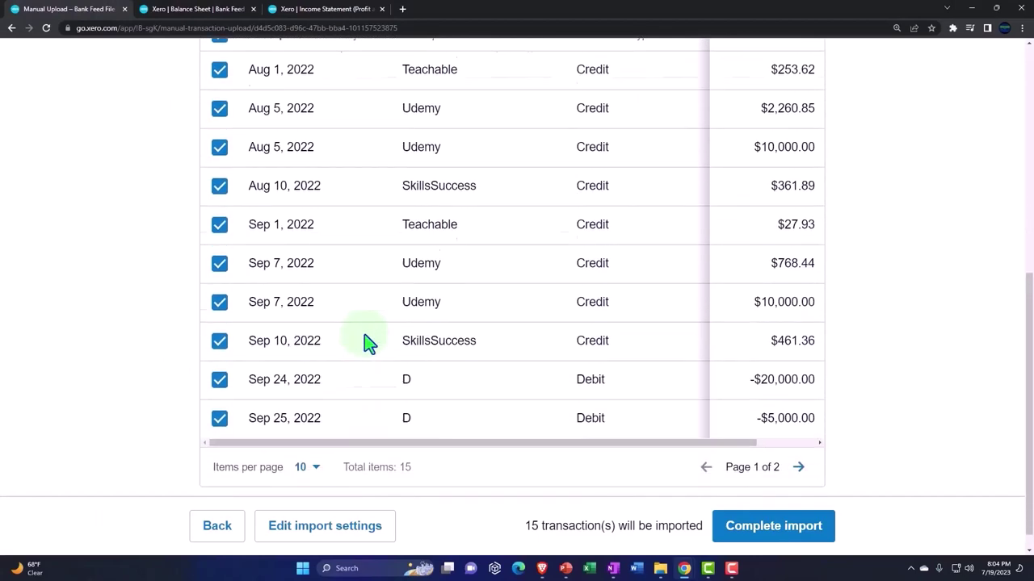
{"action": "scroll", "coordinate": [365, 342], "scroll_direction": "up", "scroll_amount": 3}
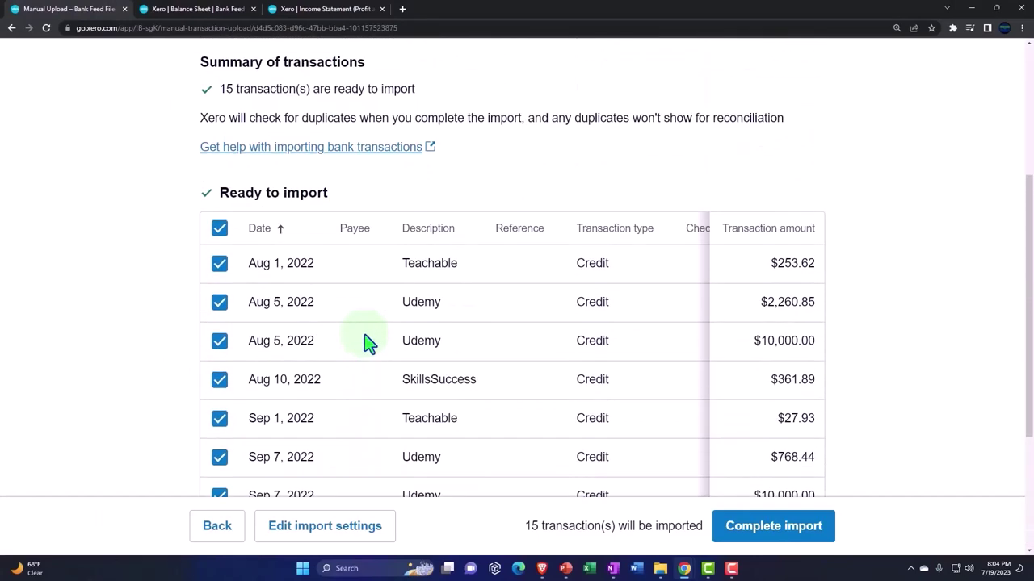
{"action": "scroll", "coordinate": [365, 343], "scroll_direction": "down", "scroll_amount": 3}
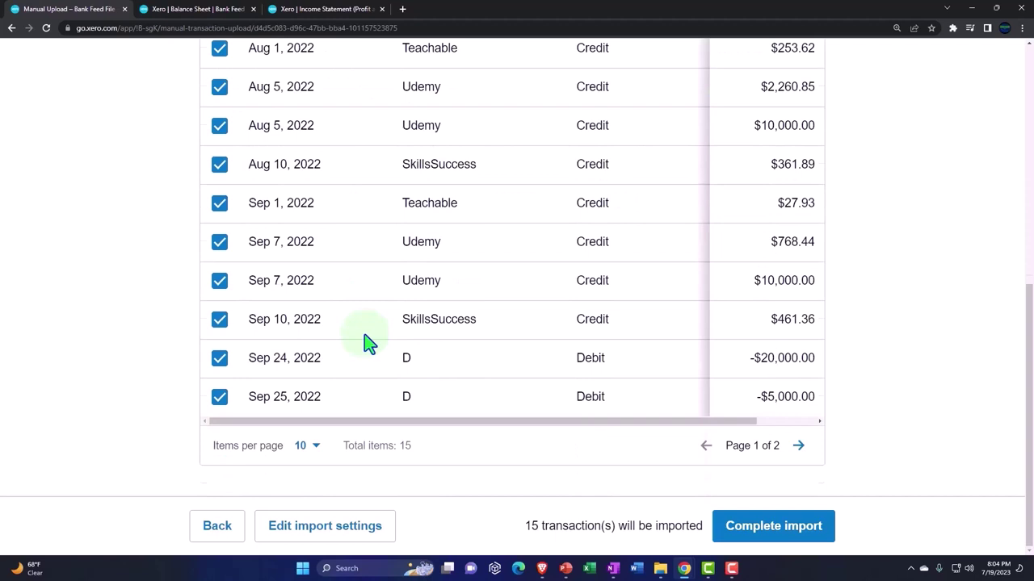
{"action": "left_click", "coordinate": [771, 536]}
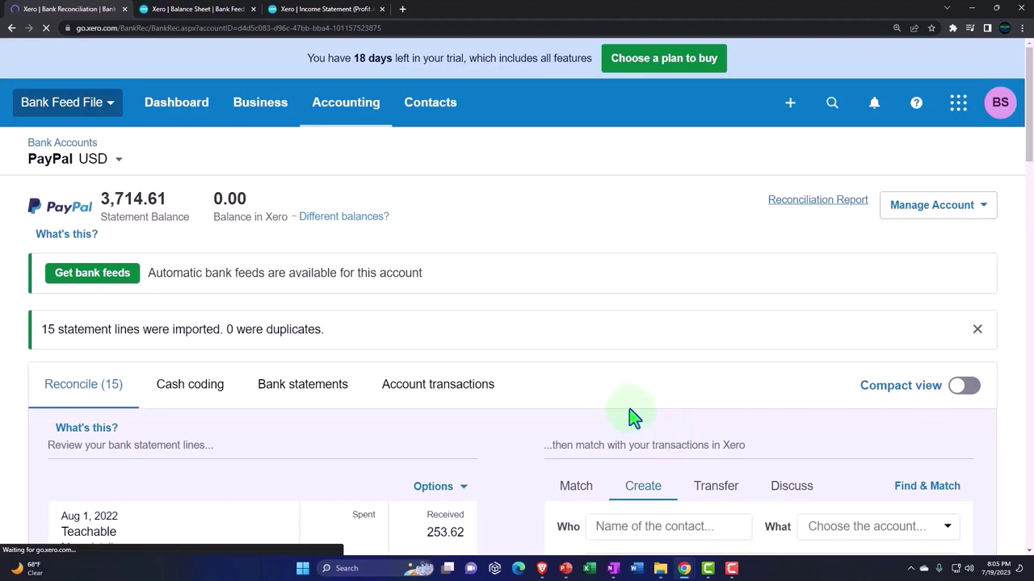
Scroll the PayPal reconcile list to check the 15 lines, e.g. Teachable 253.62 and Udemy 2,260.85.
{"action": "scroll", "coordinate": [459, 346], "scroll_direction": "down", "scroll_amount": 2}
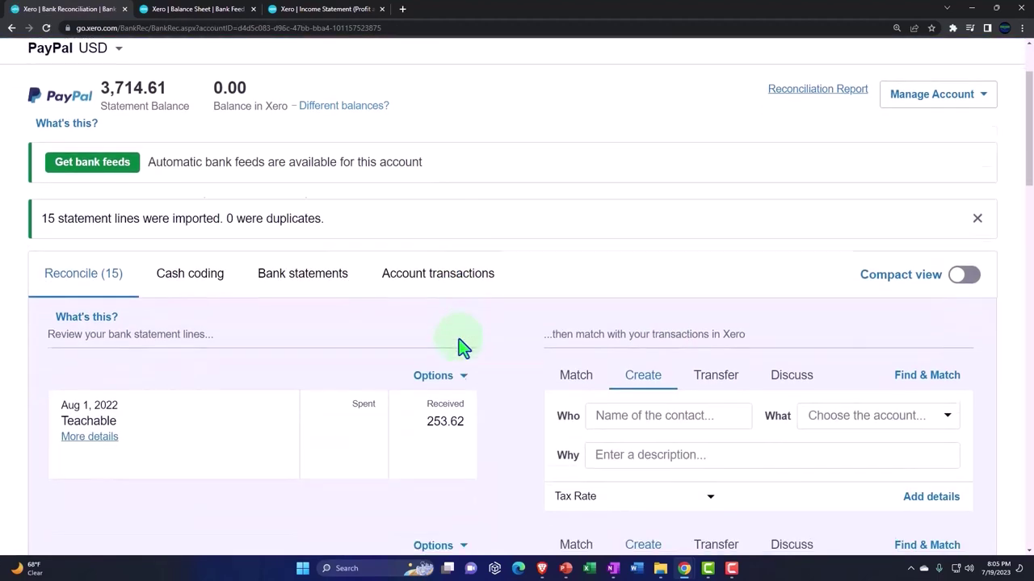
{"action": "scroll", "coordinate": [458, 346], "scroll_direction": "down", "scroll_amount": 2}
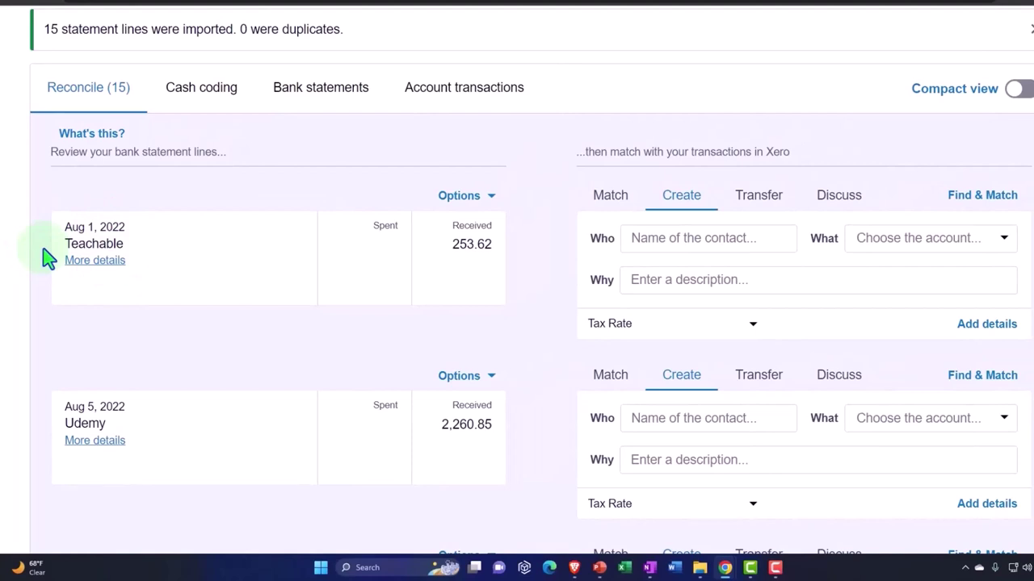
{"action": "scroll", "coordinate": [46, 258], "scroll_direction": "down", "scroll_amount": 2}
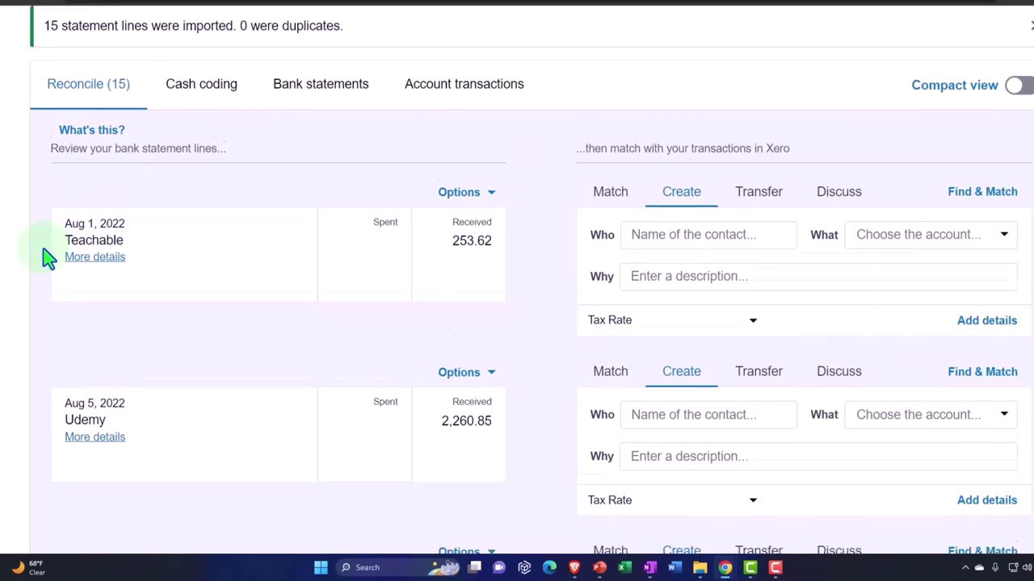
{"action": "scroll", "coordinate": [46, 259], "scroll_direction": "down", "scroll_amount": 1}
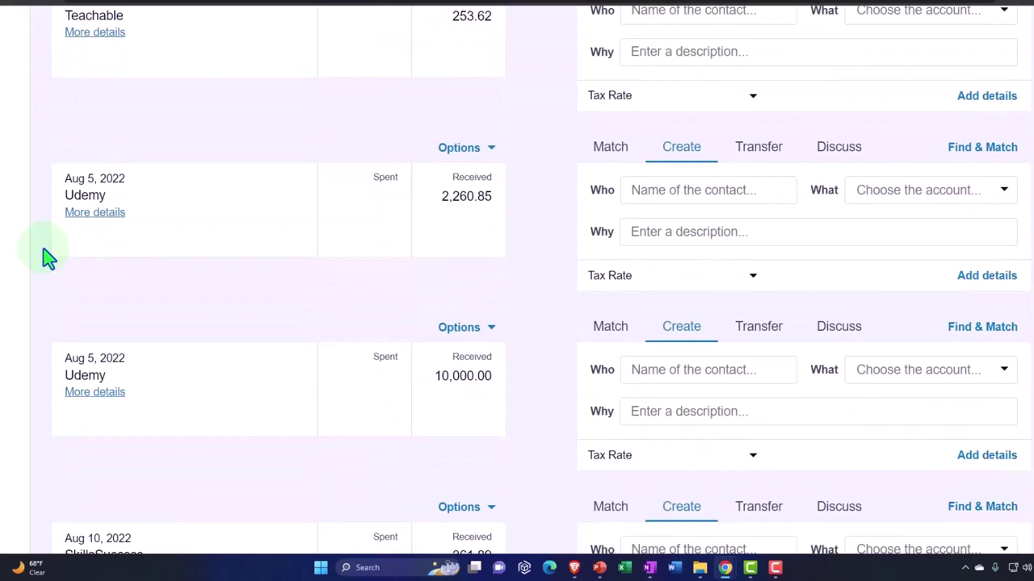
{"action": "scroll", "coordinate": [46, 259], "scroll_direction": "down", "scroll_amount": 3}
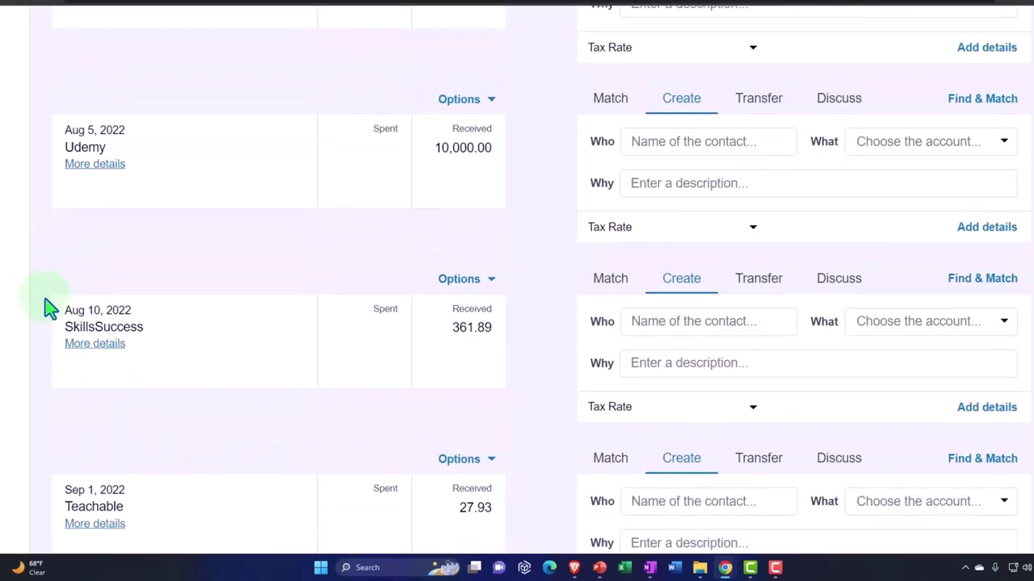
{"action": "scroll", "coordinate": [48, 353], "scroll_direction": "down", "scroll_amount": 6}
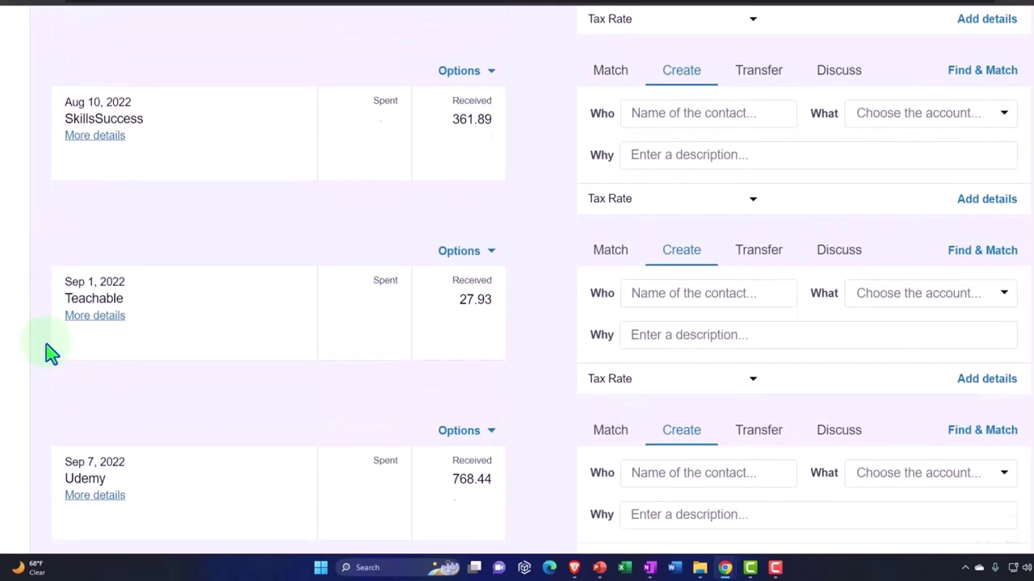
{"action": "scroll", "coordinate": [48, 353], "scroll_direction": "down", "scroll_amount": 7}
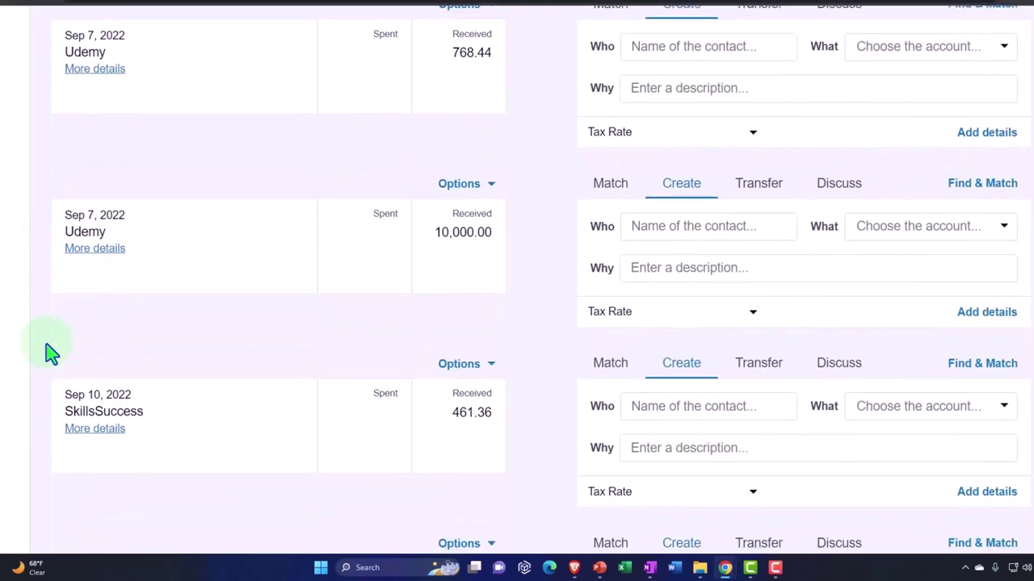
{"action": "scroll", "coordinate": [48, 353], "scroll_direction": "down", "scroll_amount": 3}
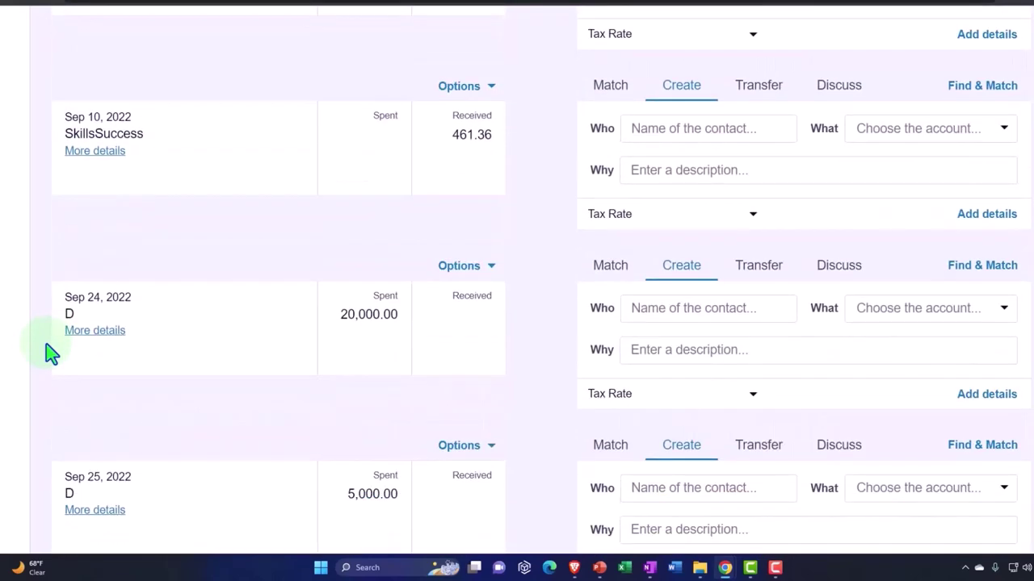
{"action": "scroll", "coordinate": [48, 352], "scroll_direction": "down", "scroll_amount": 1}
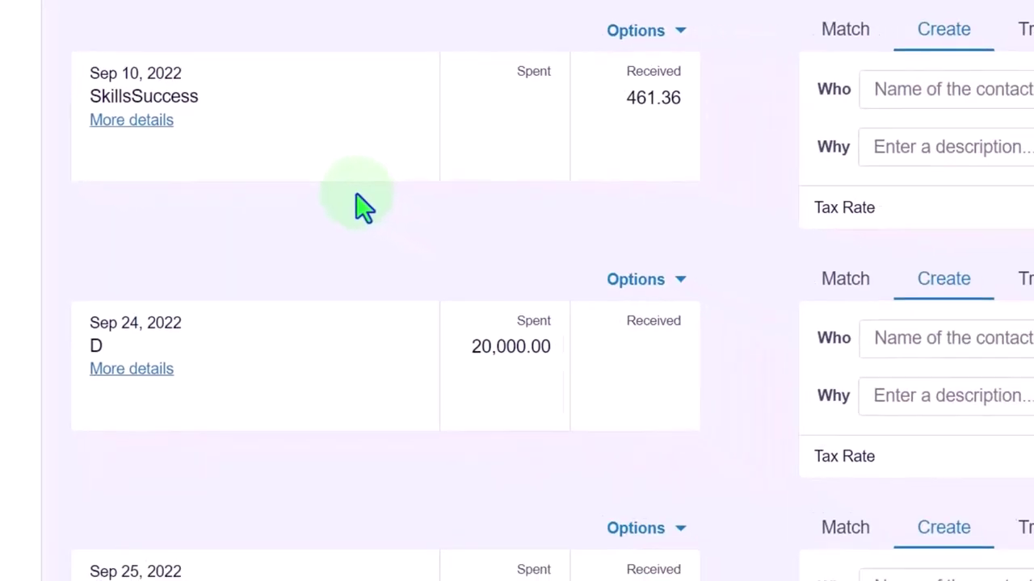
{"action": "scroll", "coordinate": [408, 224], "scroll_direction": "down", "scroll_amount": 4}
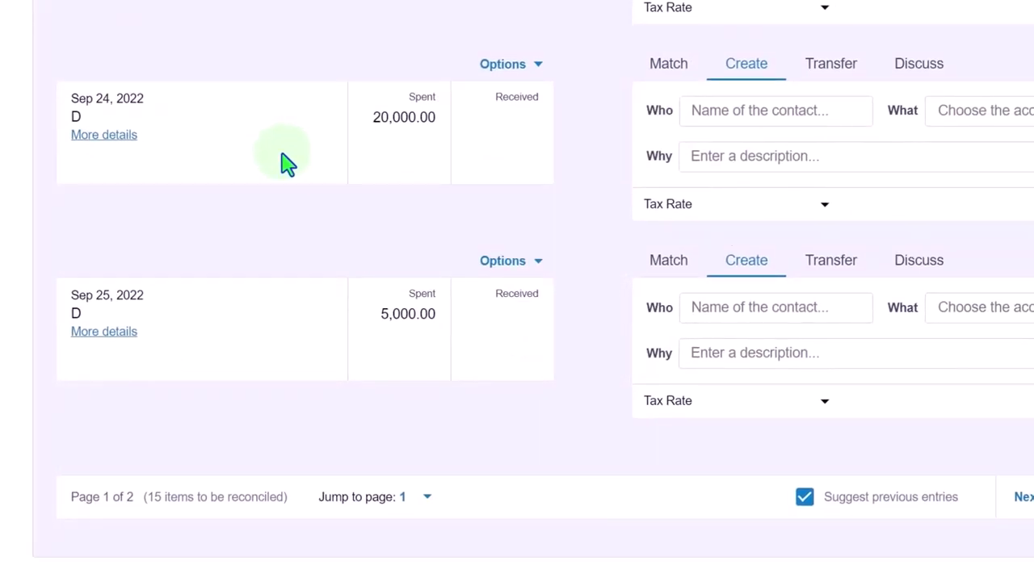
{"action": "left_click", "coordinate": [286, 164]}
{"action": "scroll", "coordinate": [286, 164], "scroll_direction": "up", "scroll_amount": 7}
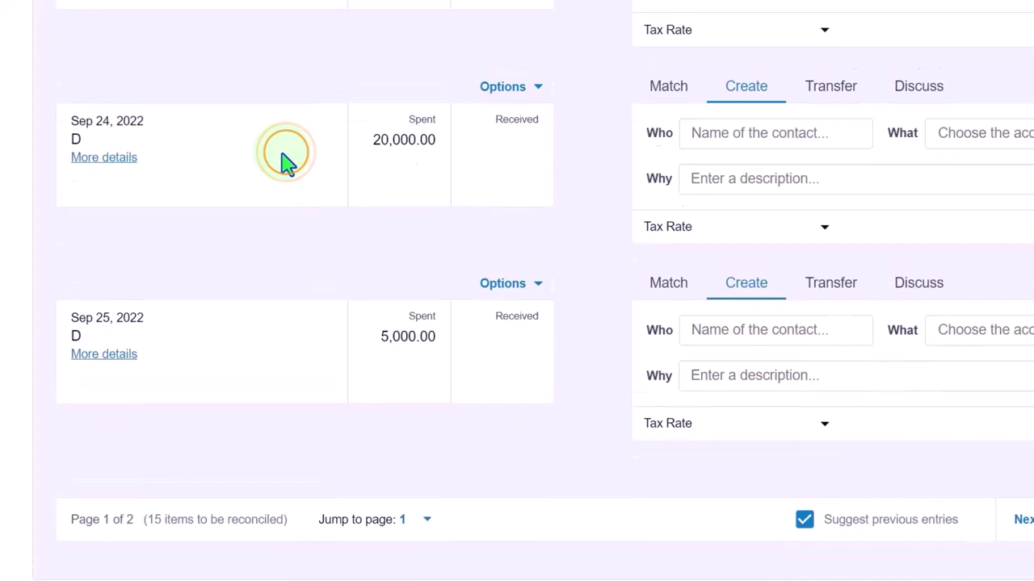
{"action": "scroll", "coordinate": [287, 164], "scroll_direction": "up", "scroll_amount": 8}
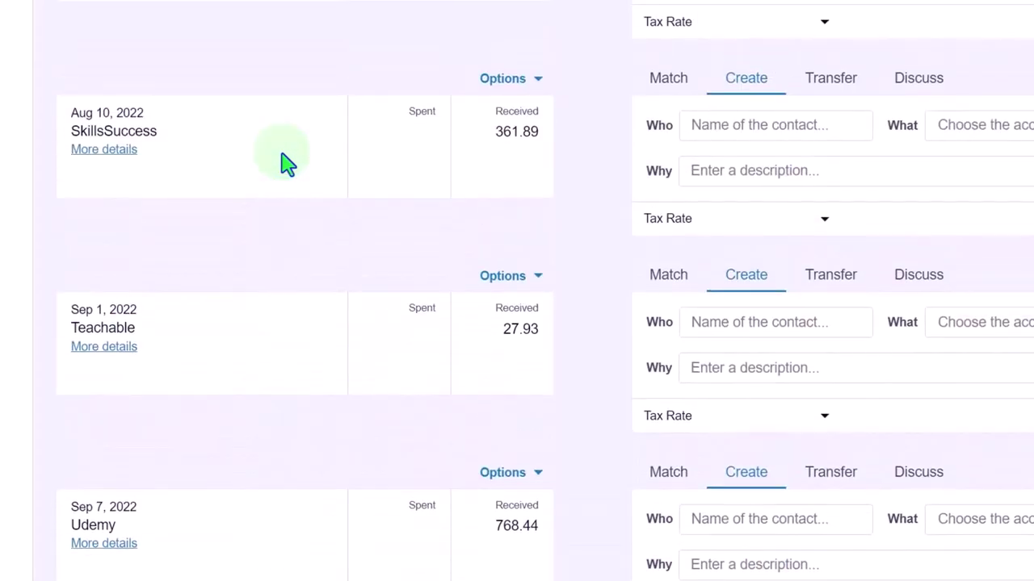
{"action": "scroll", "coordinate": [264, 172], "scroll_direction": "up", "scroll_amount": 5}
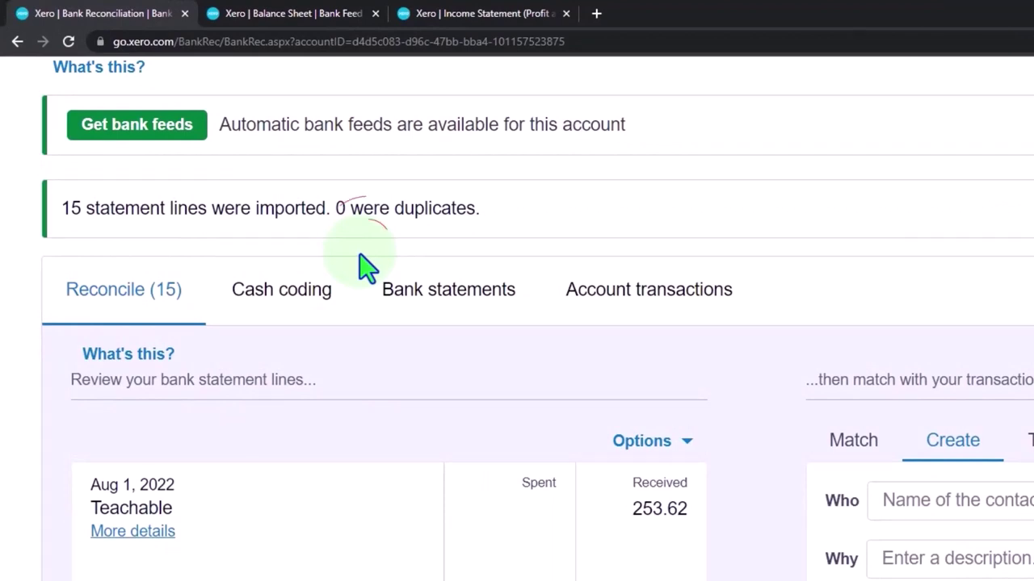
{"action": "left_click", "coordinate": [365, 267]}
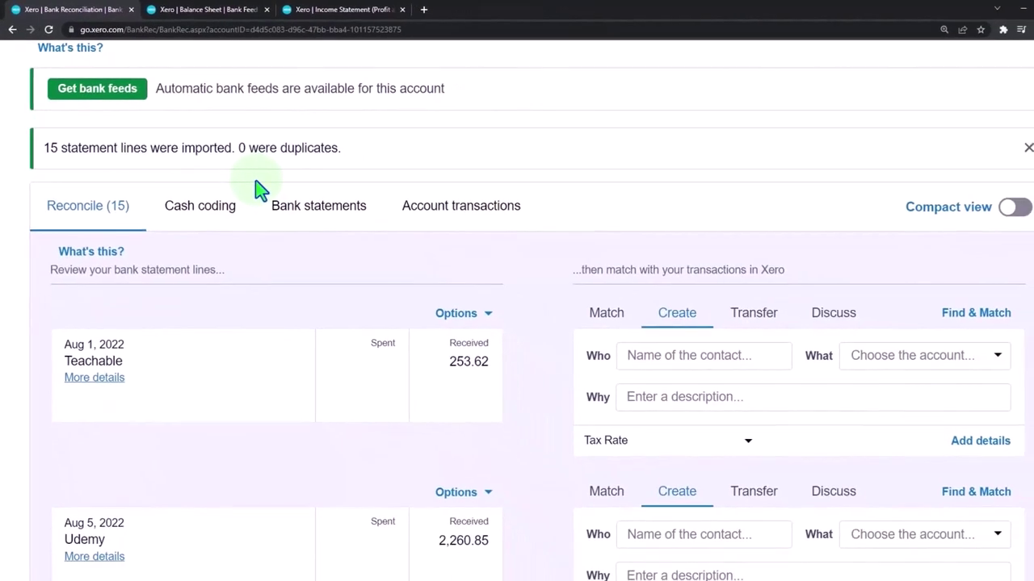
{"action": "left_click", "coordinate": [749, 317]}
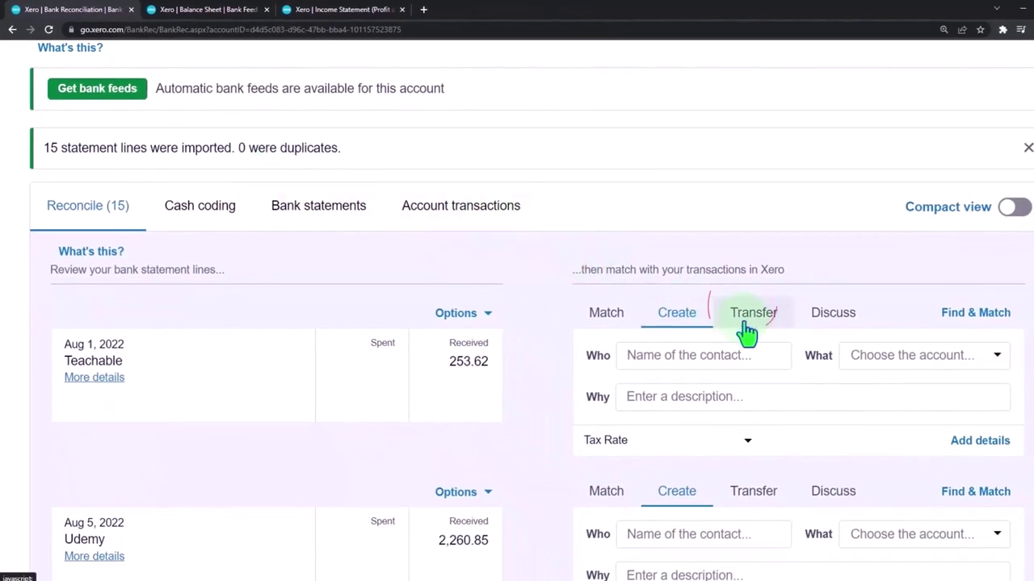